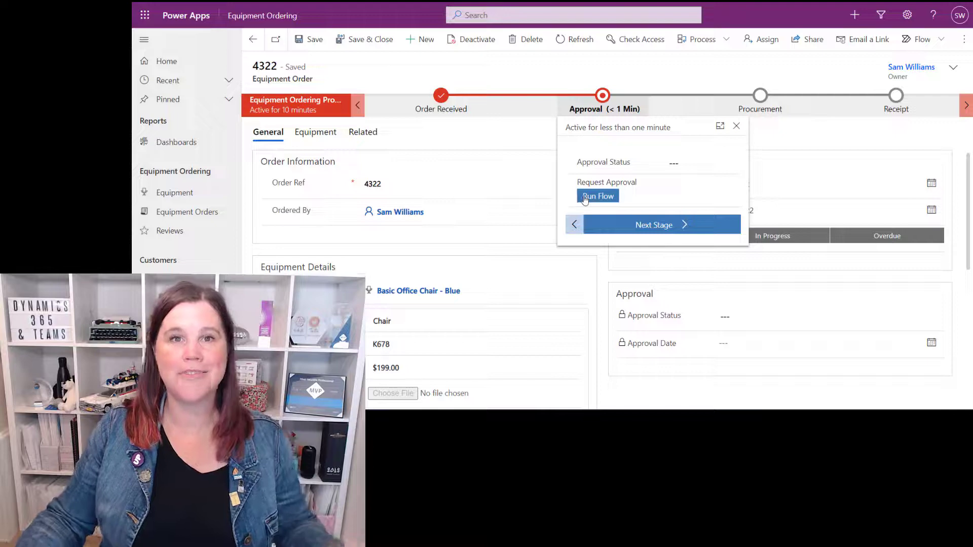
Run the Approval test flow from the equipment order's Approval stage with the comment "This will go nicely with my new desk"
click(585, 199)
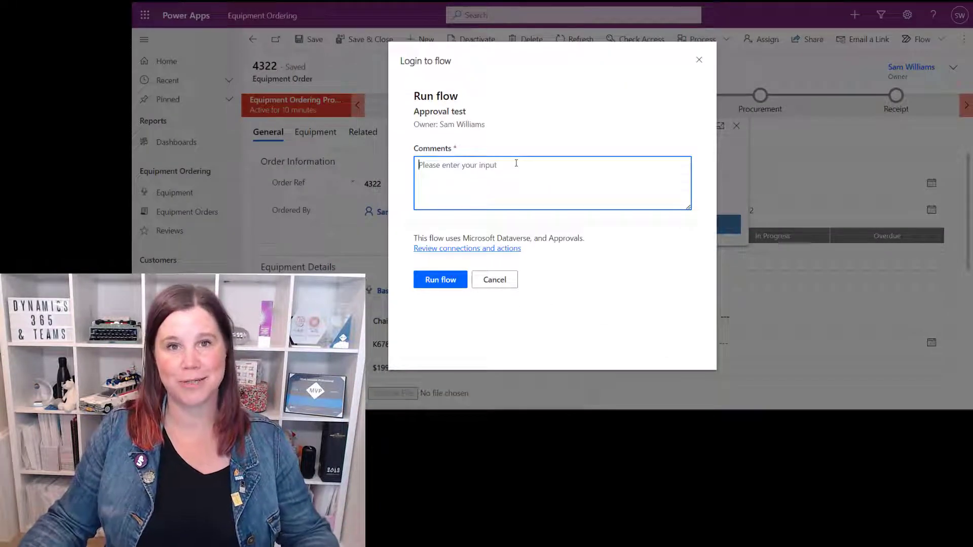
text(This will go nicely with my new desk)
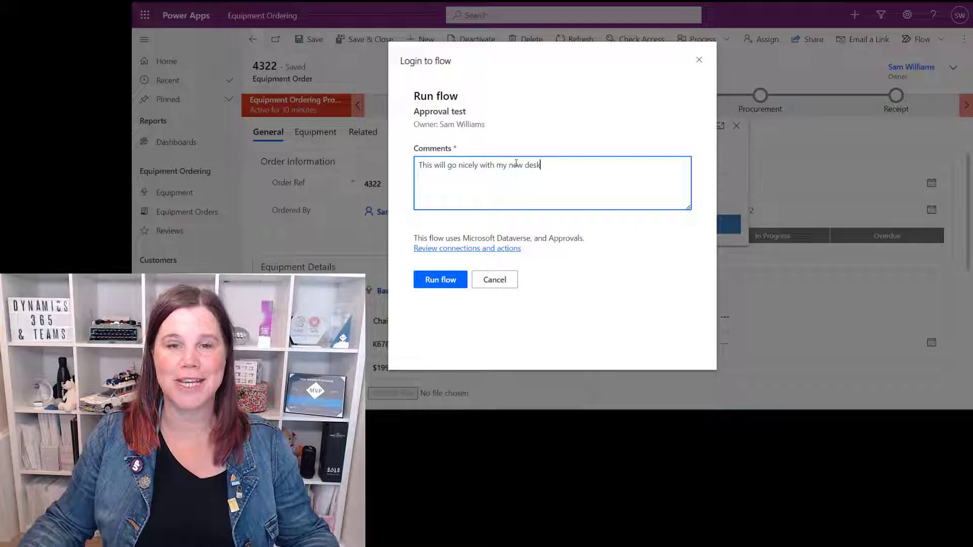
click(446, 282)
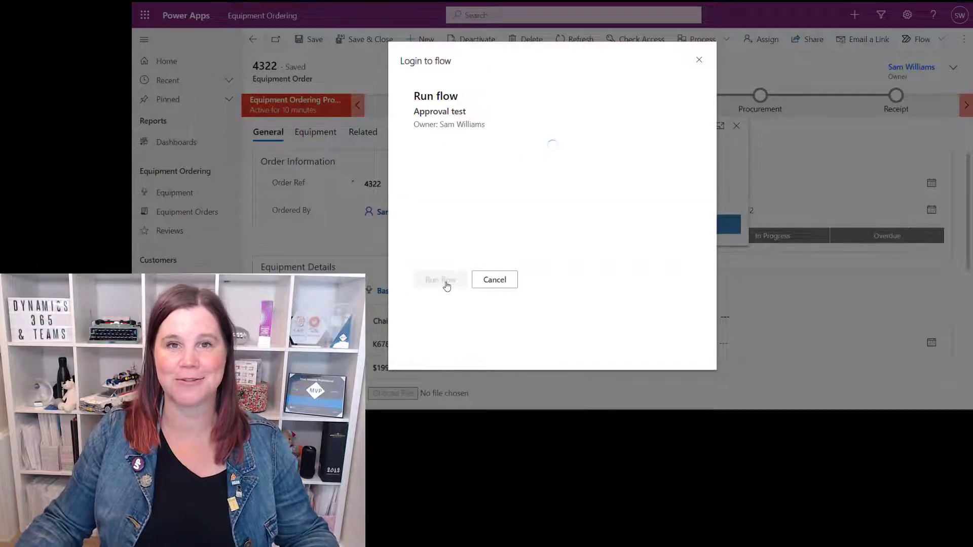
click(442, 282)
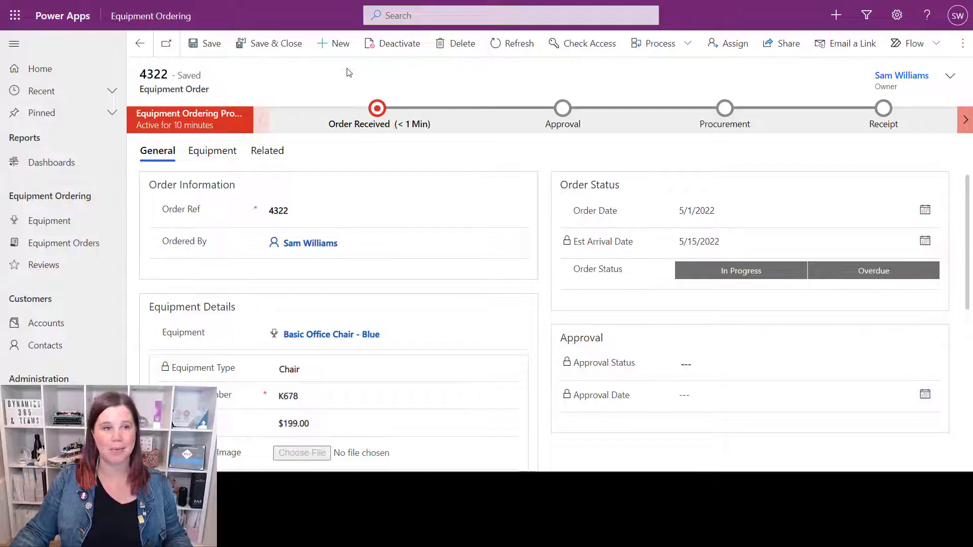
Advance the equipment order from Order Received to Approval and request approval with the comment "This will go nicely with my new desk"
click(376, 114)
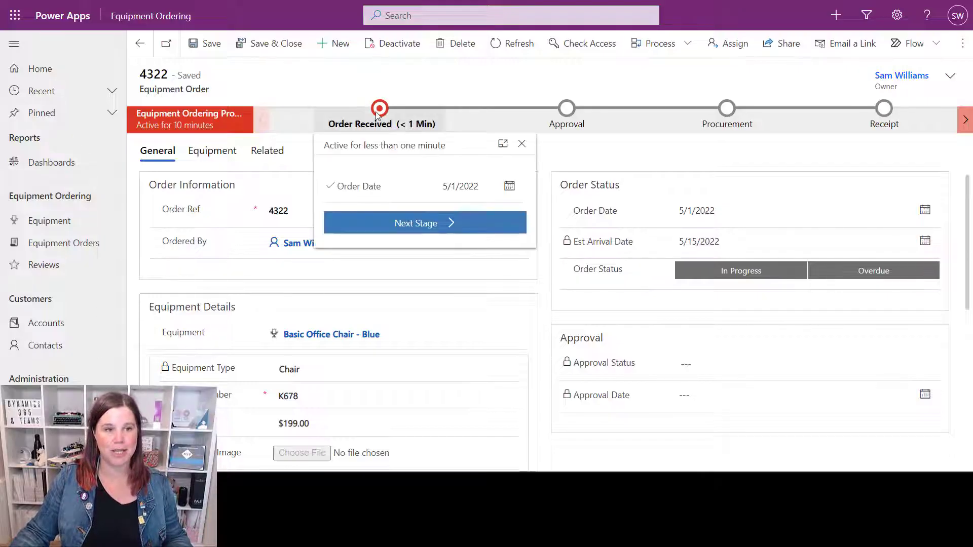
click(437, 228)
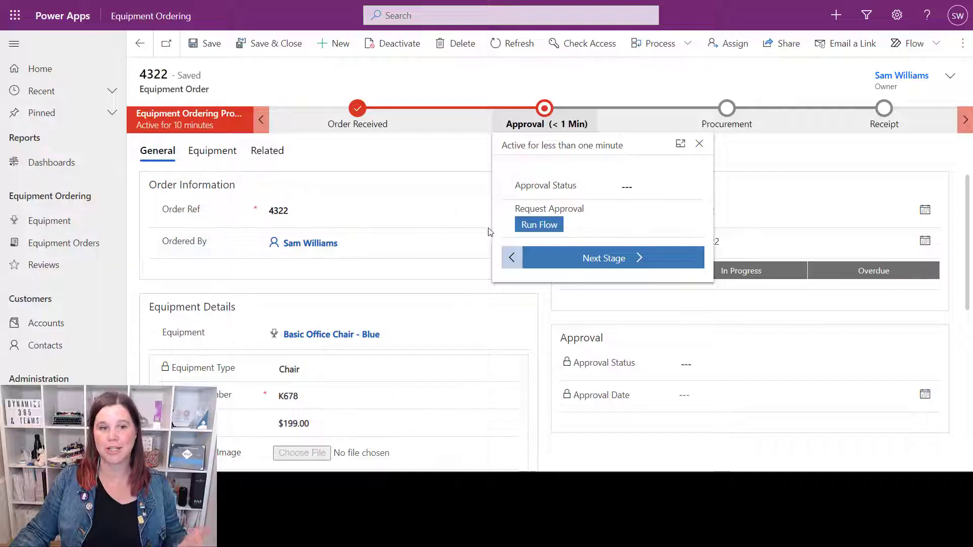
click(524, 226)
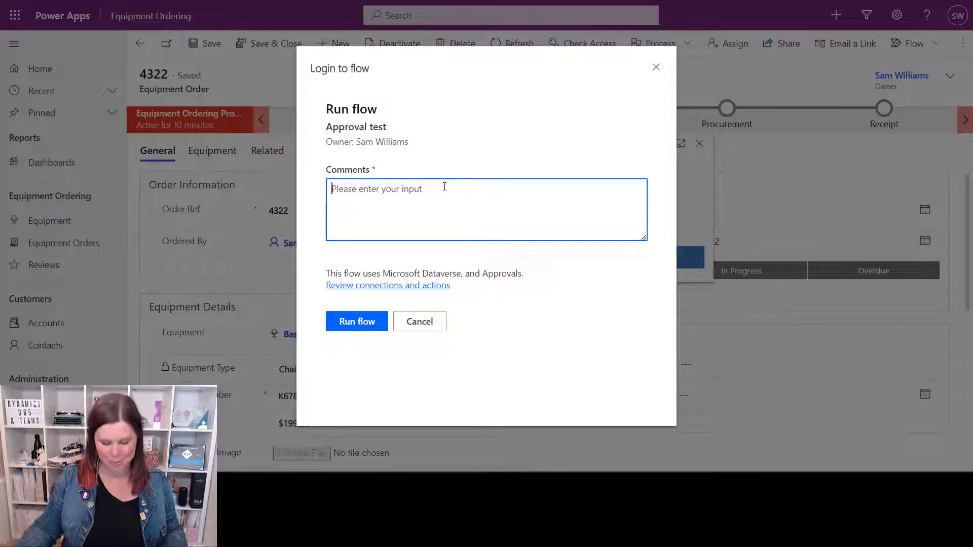
text(This will go nicely with my new desk)
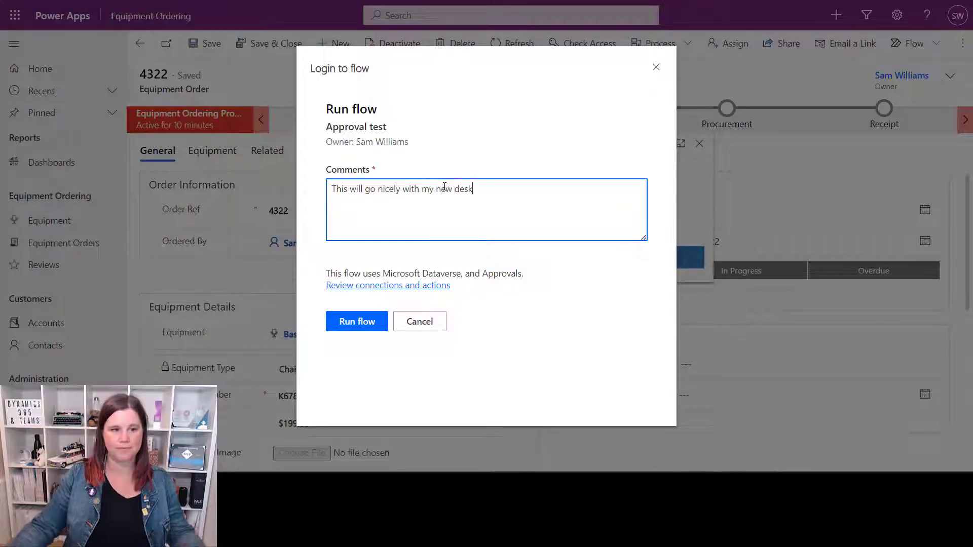
click(363, 326)
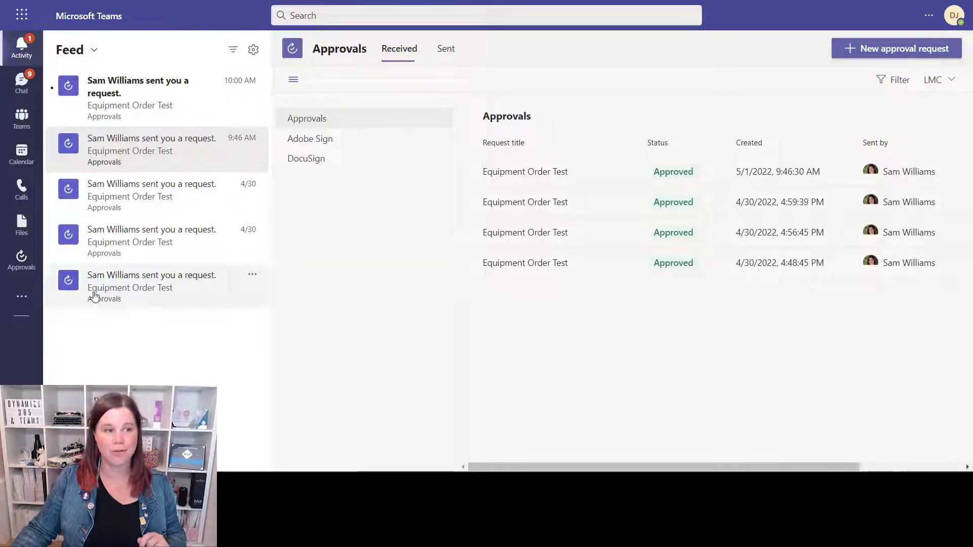
In Microsoft Teams, search the apps for "appro" and view the options of the pinned Approvals app
click(22, 297)
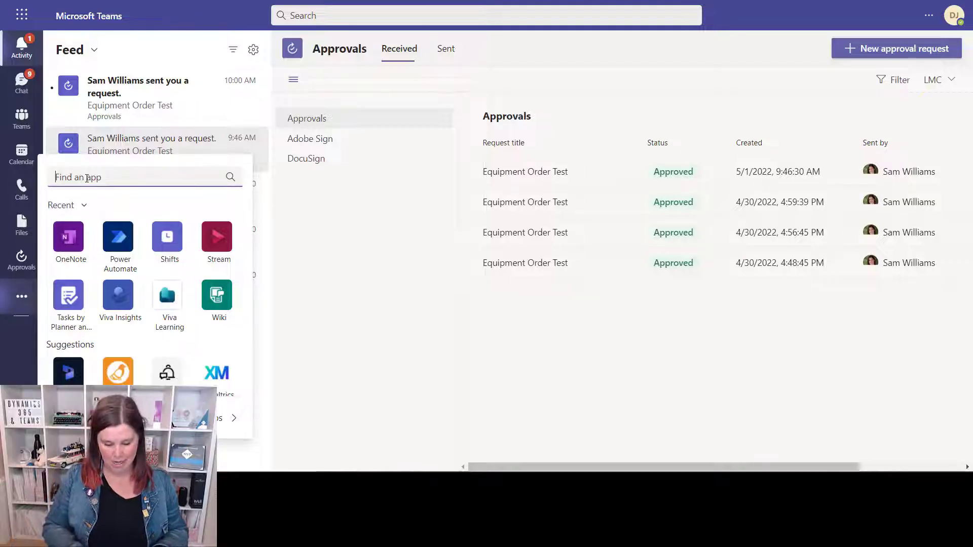
text(appro)
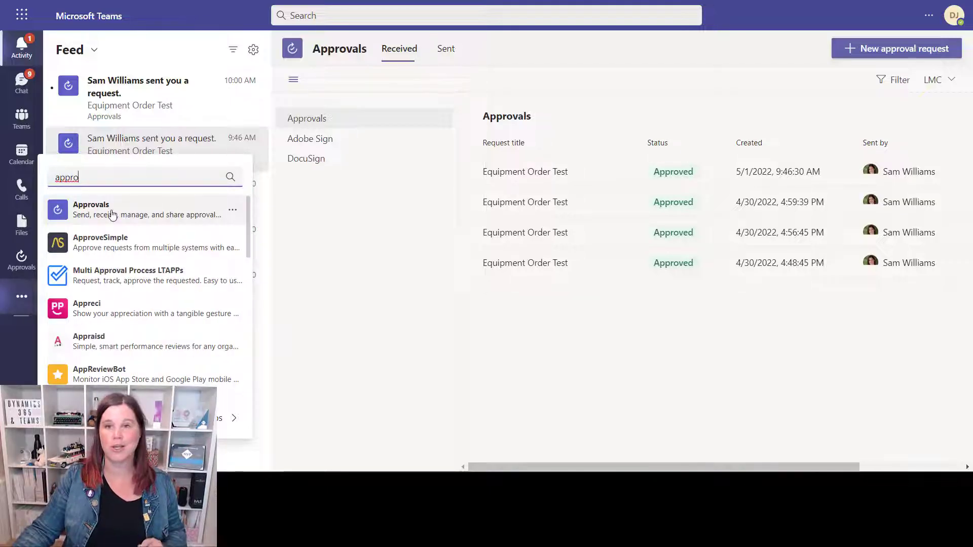
right_click(21, 259)
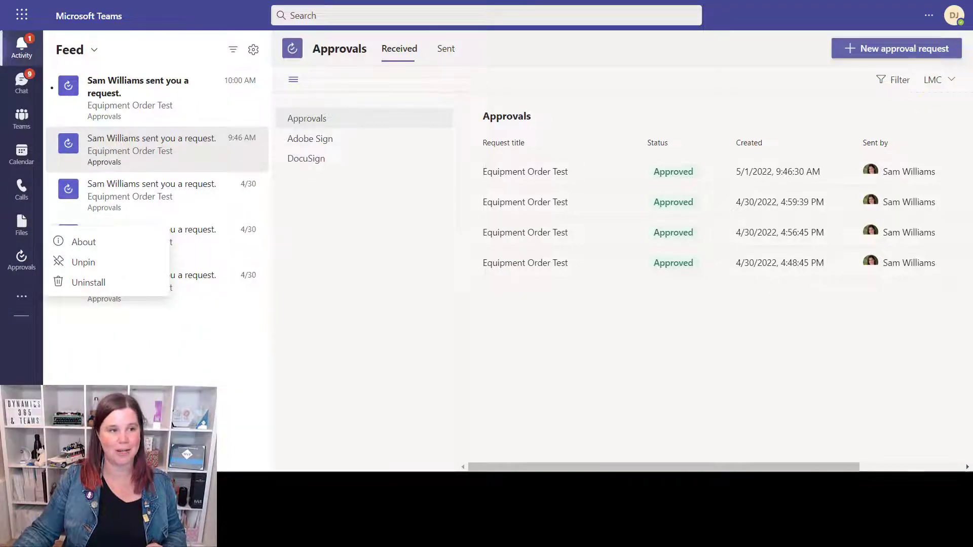
key(Escape)
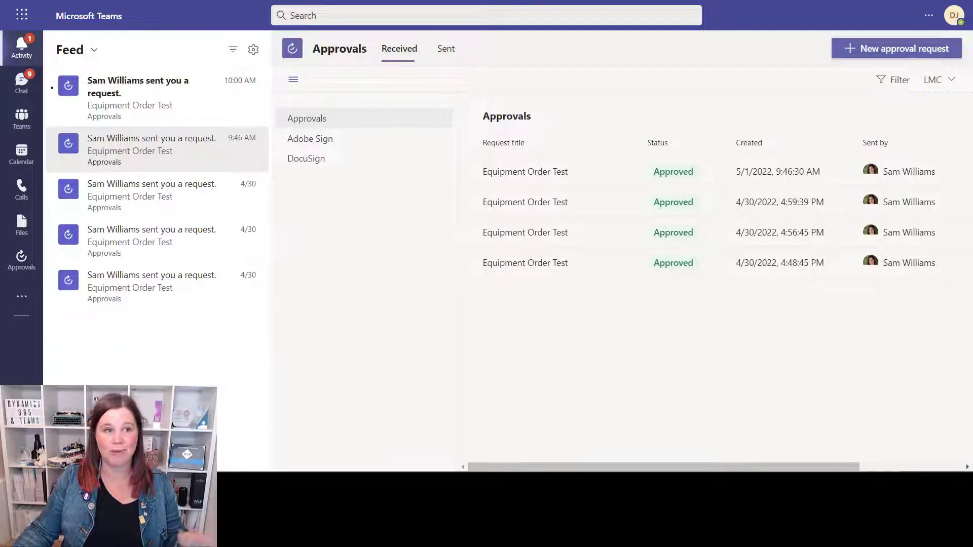
Open the newest Equipment Order Test request, check its linked order record, and approve it with the comment "Fine"
click(154, 84)
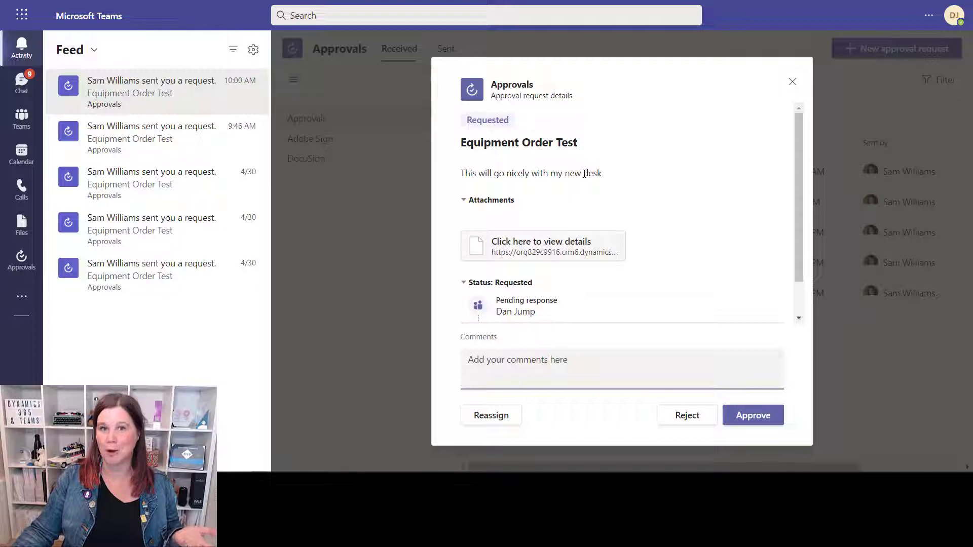
click(550, 247)
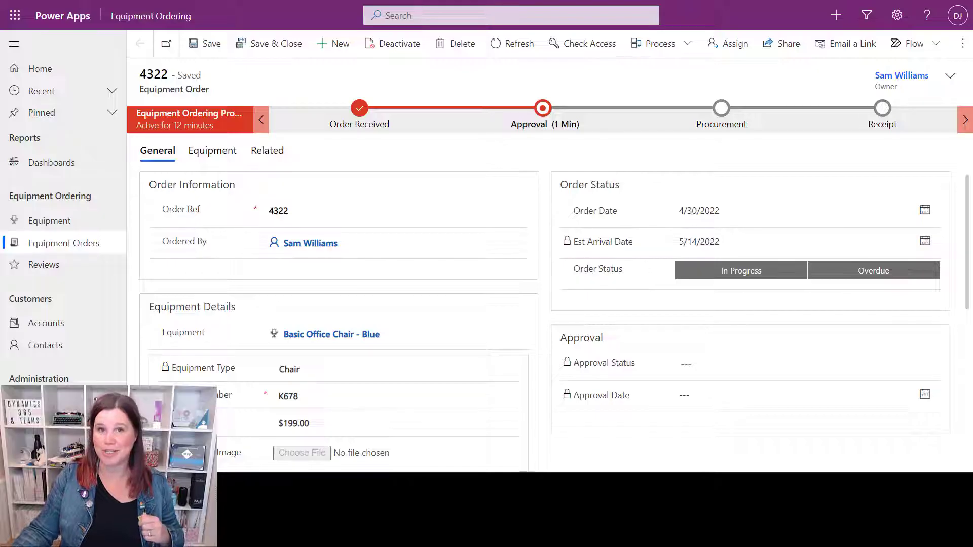
key(alt+Tab)
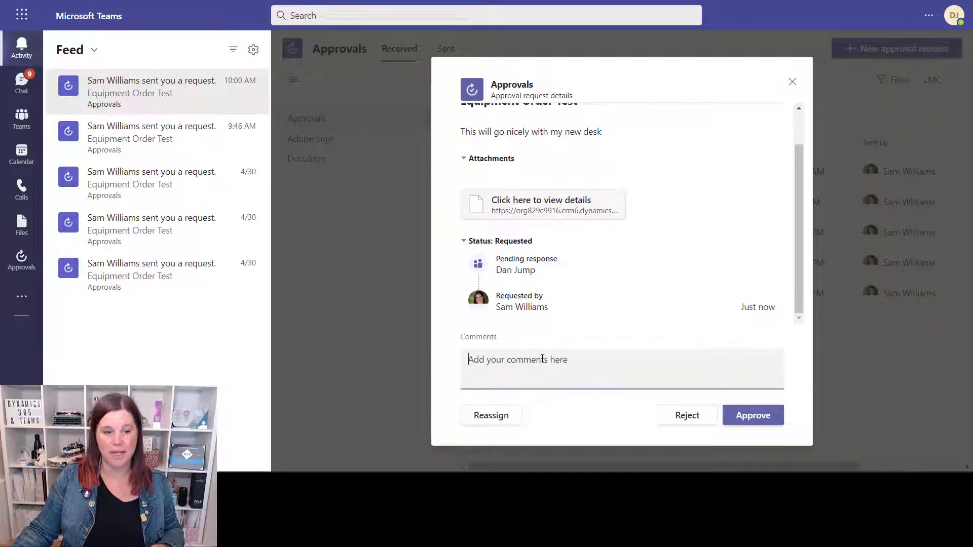
text(Fine)
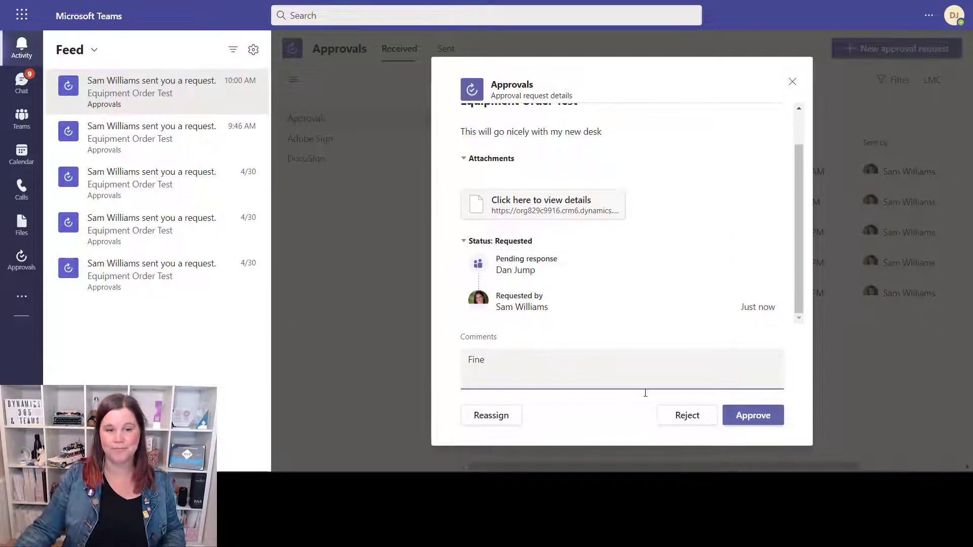
click(754, 415)
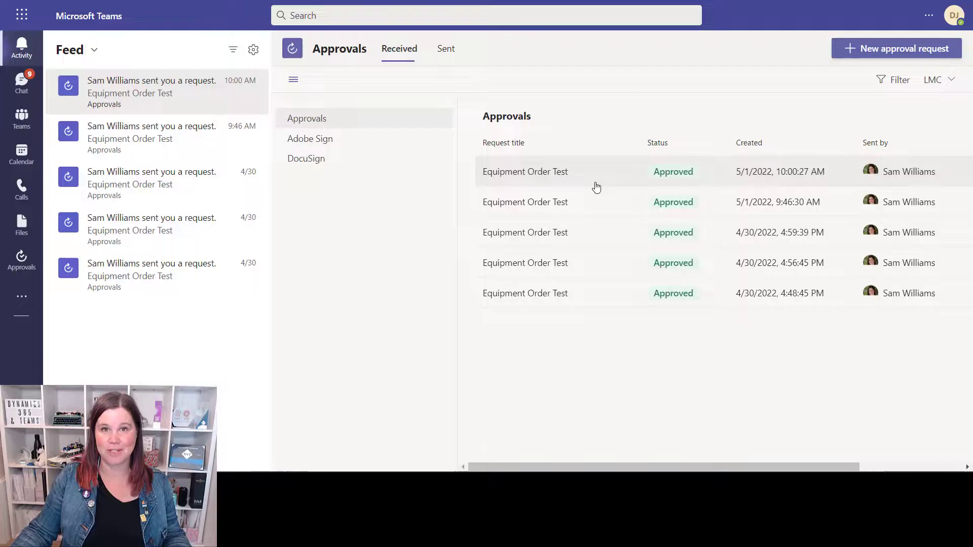
Switch back to the requester's order in Power Apps, reload it and check its Approval stage
click(653, 484)
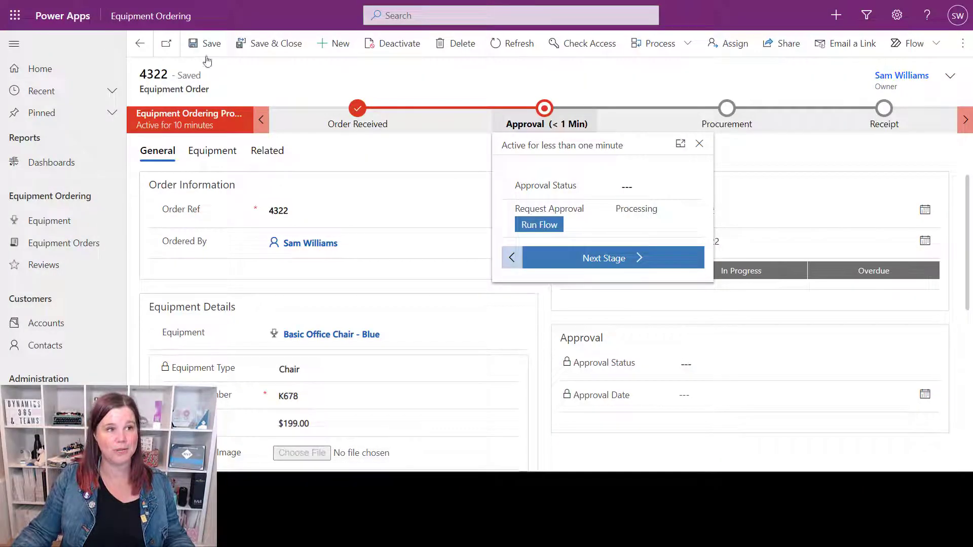
key(F5)
click(543, 108)
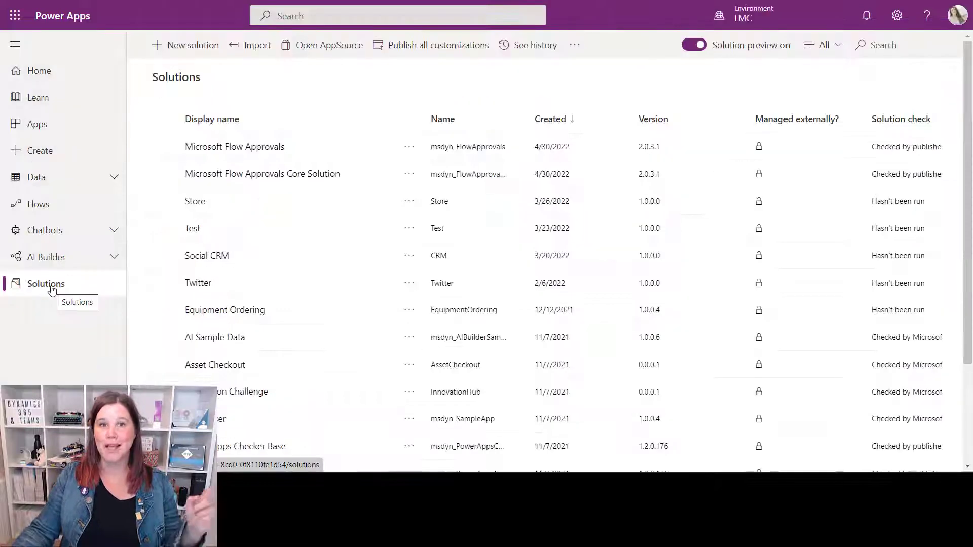
Open the Equipment Order table in the Equipment Ordering solution of the Power Apps maker portal
click(190, 311)
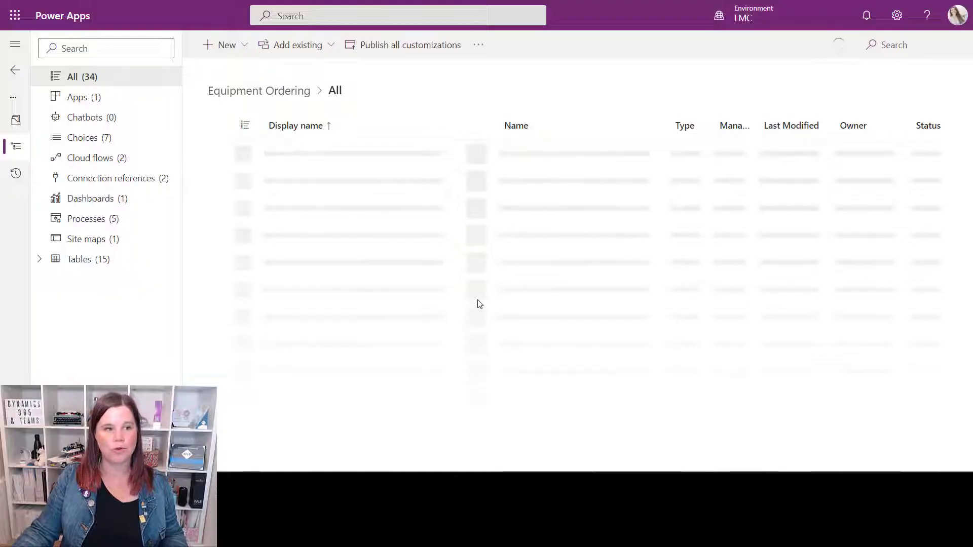
scroll(314, 273, down, 3)
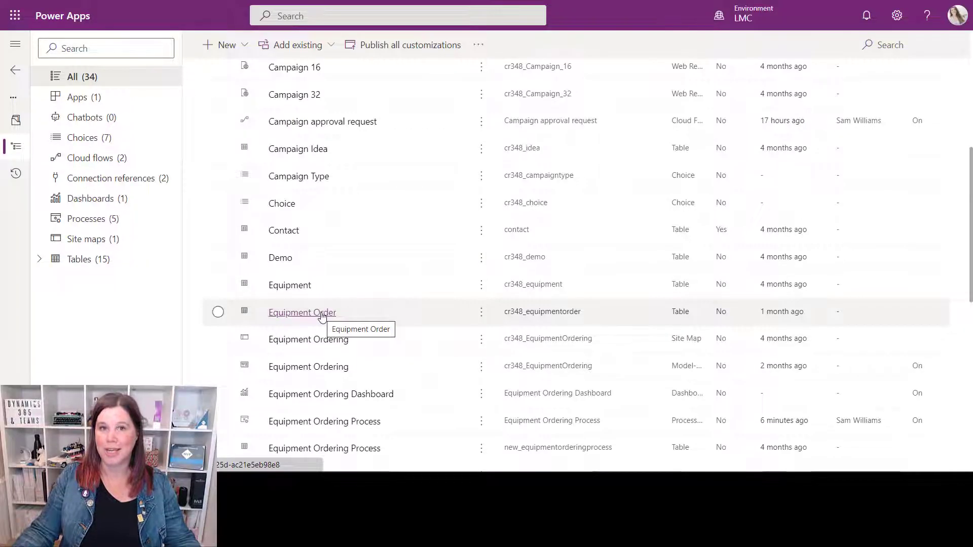
click(321, 315)
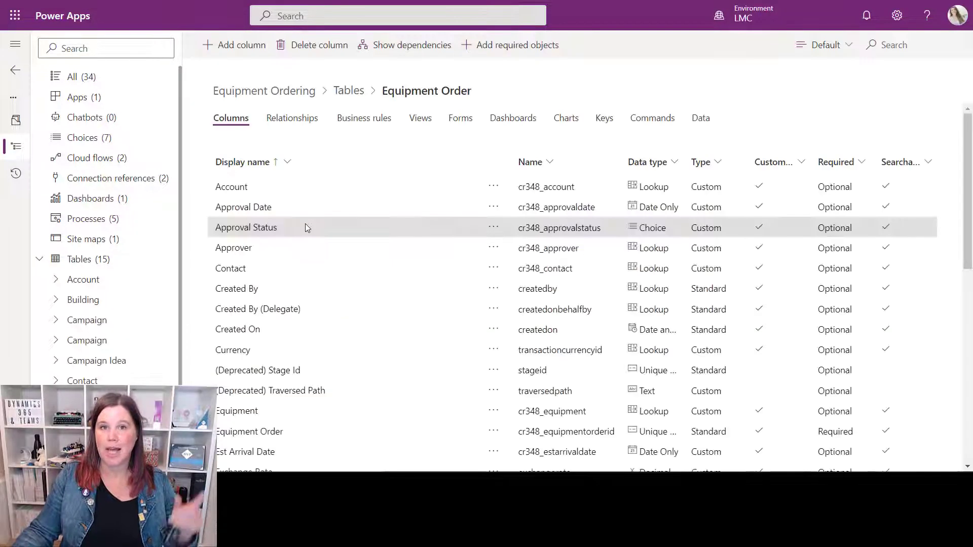
Examine the Approval Status column's choice items, the Approval Date column's settings and the forms of the Equipment Order table
click(252, 228)
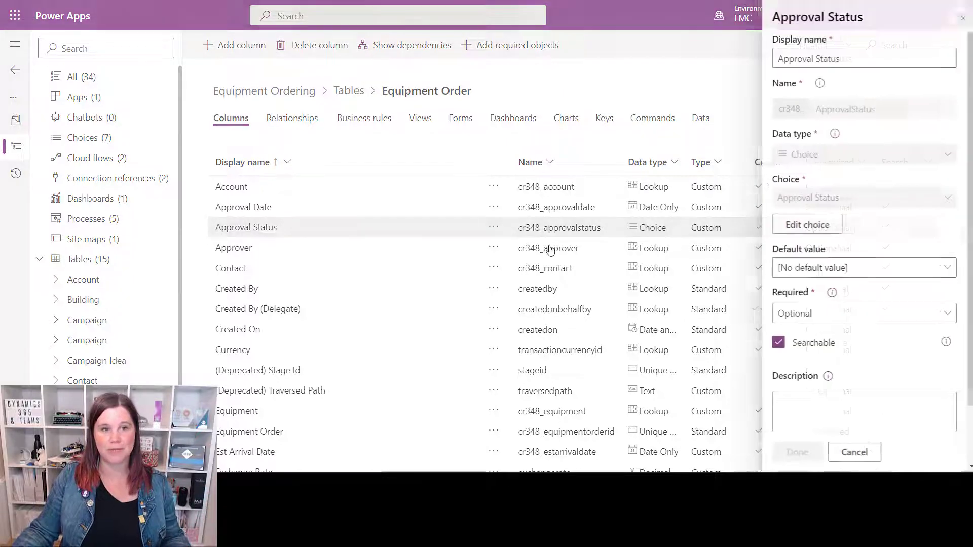
click(792, 225)
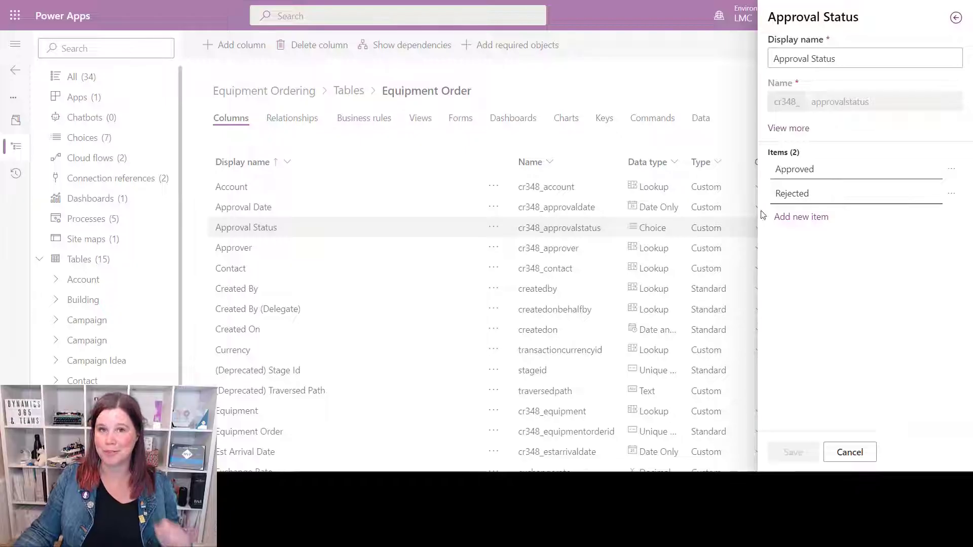
click(845, 452)
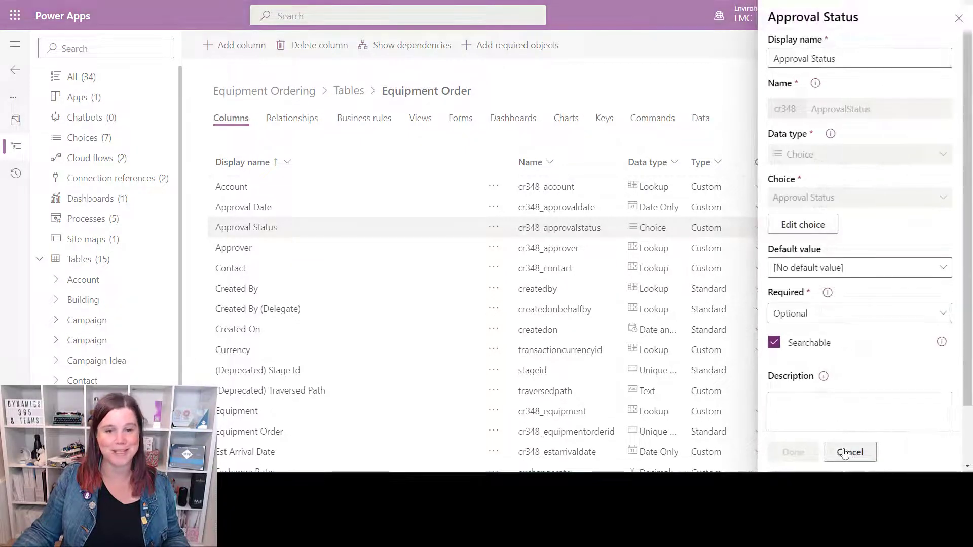
click(845, 453)
click(261, 208)
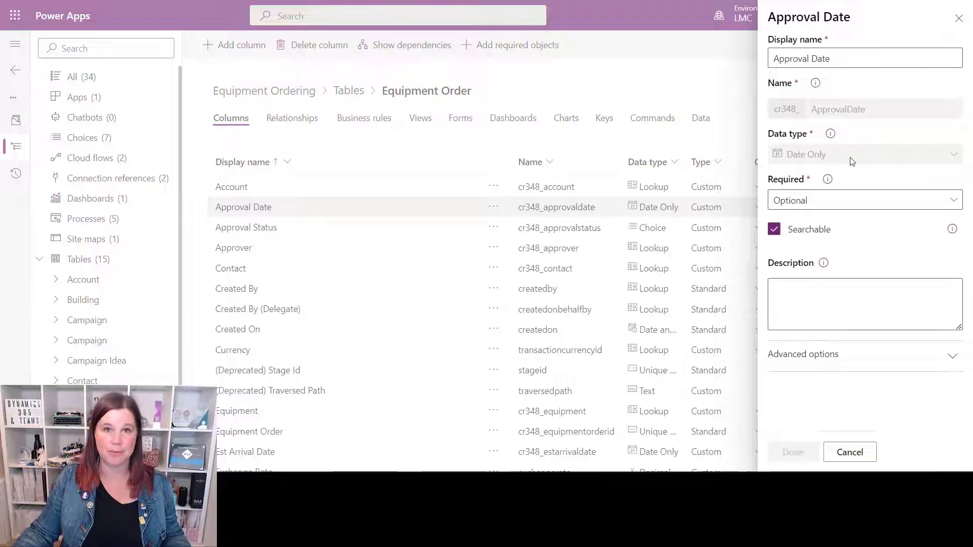
click(856, 452)
click(458, 118)
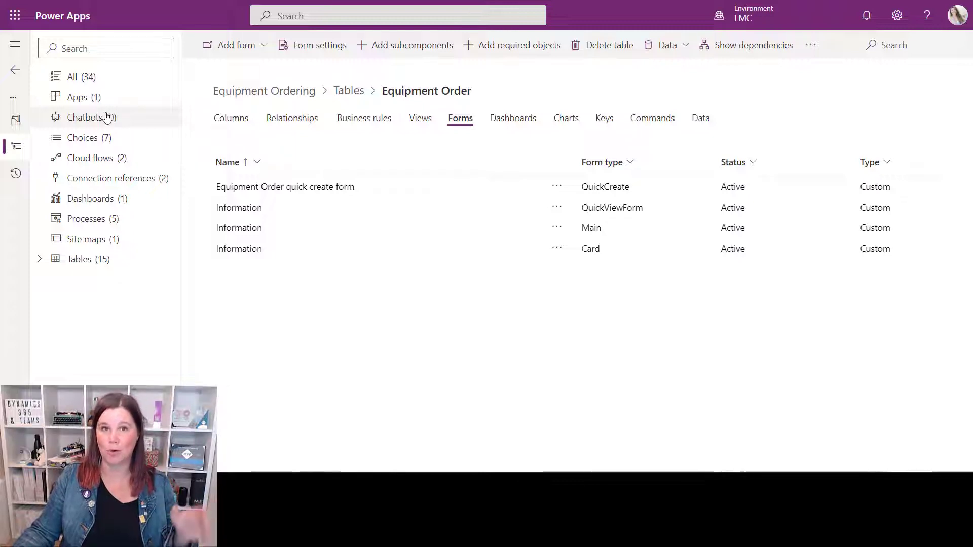
Create a new automated cloud flow in the Equipment Ordering solution, skipping the initial name and trigger choice
click(88, 158)
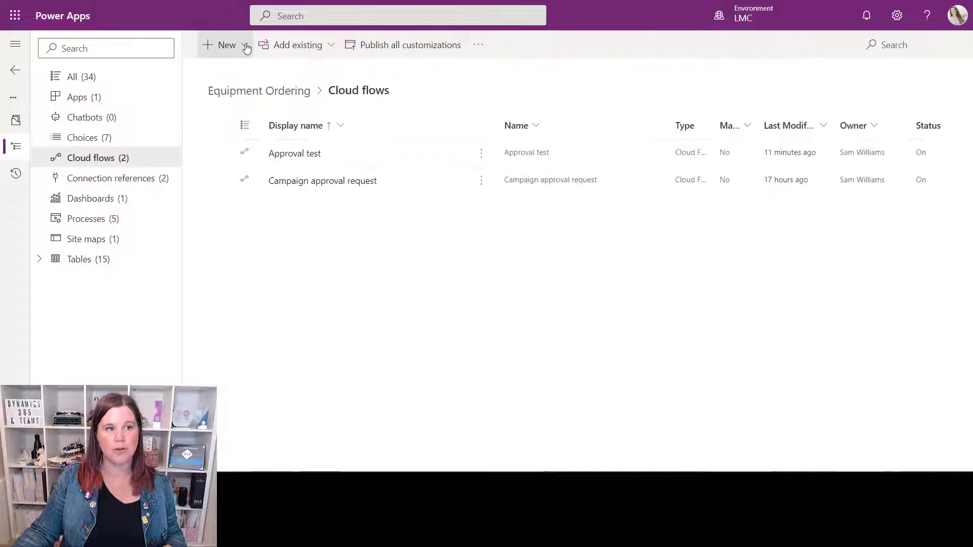
click(246, 46)
mouse_move(239, 96)
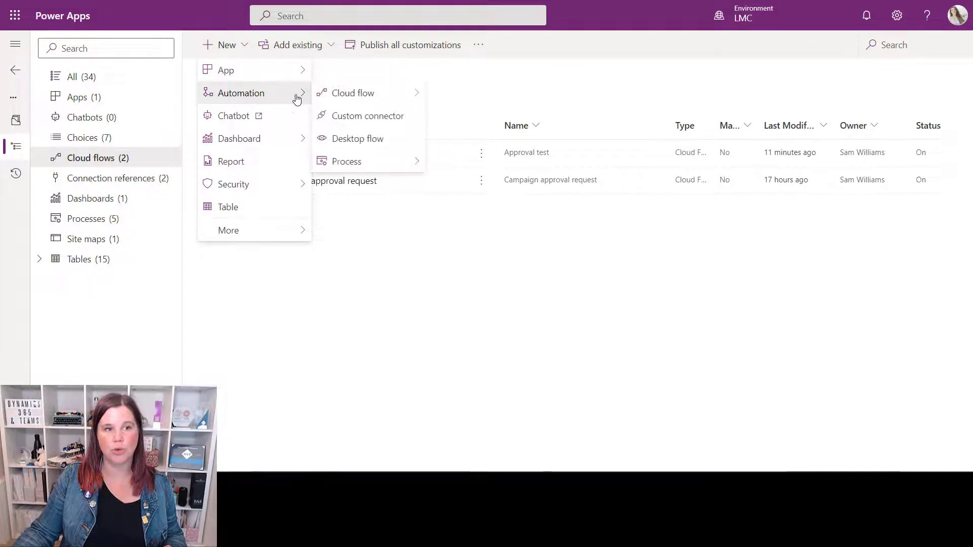
mouse_move(347, 97)
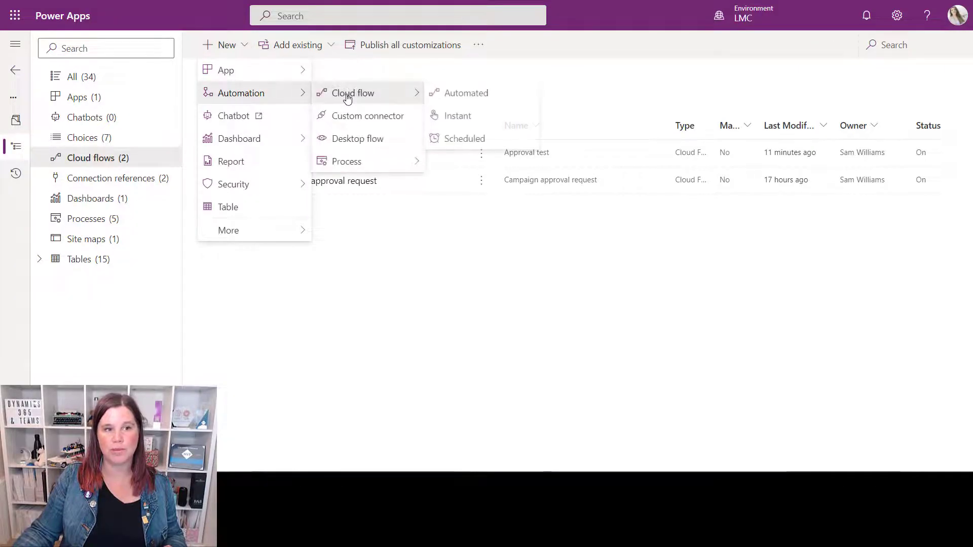
click(458, 96)
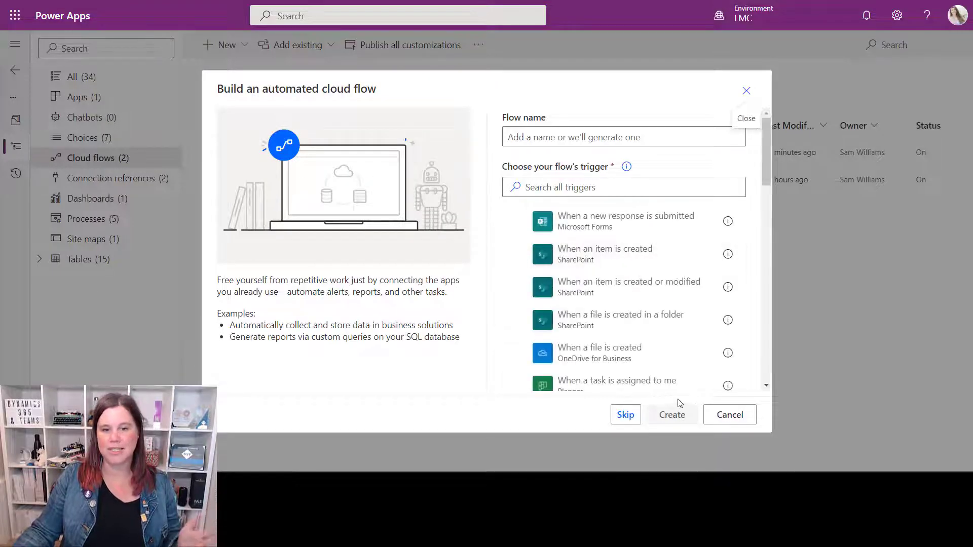
click(625, 416)
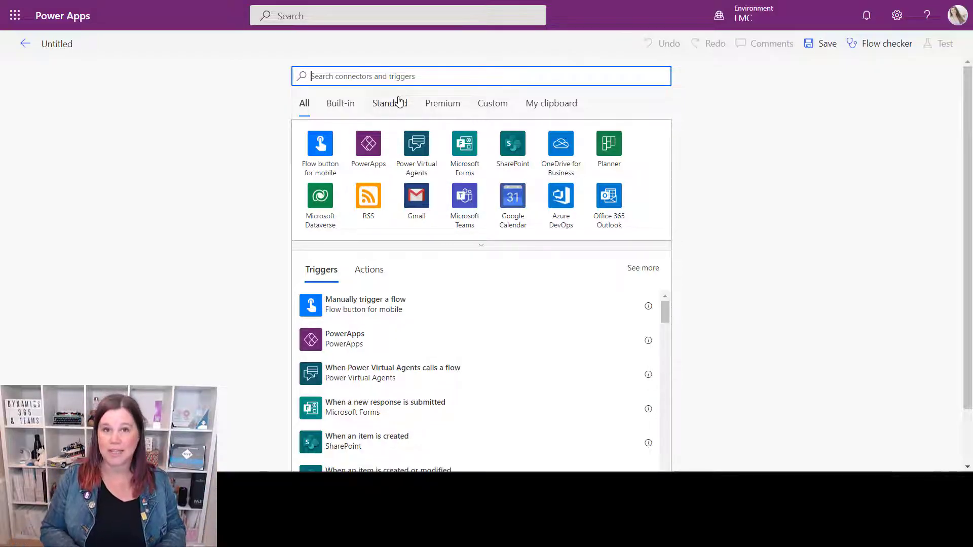
Use the Microsoft Dataverse trigger "When a flow step is run from a business process flow" for the new flow
text(data)
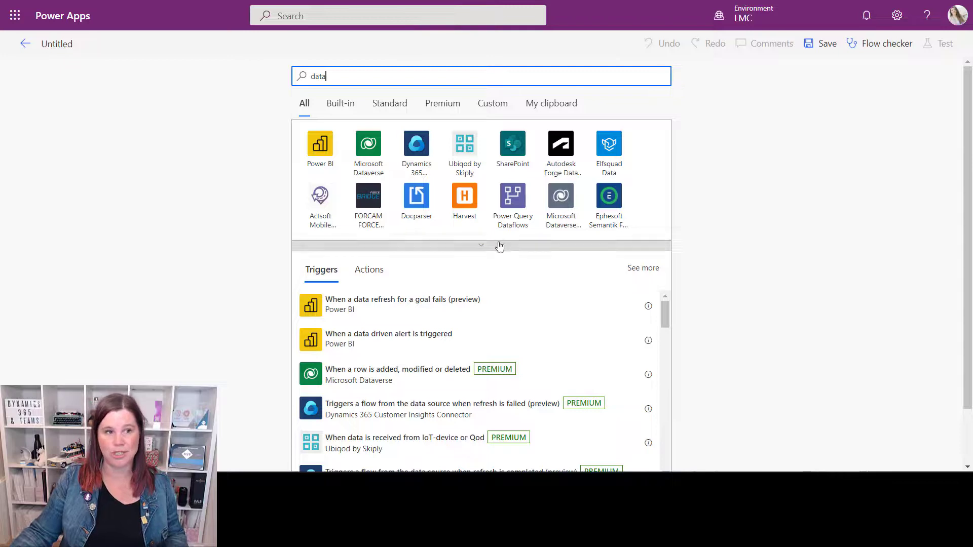
click(380, 145)
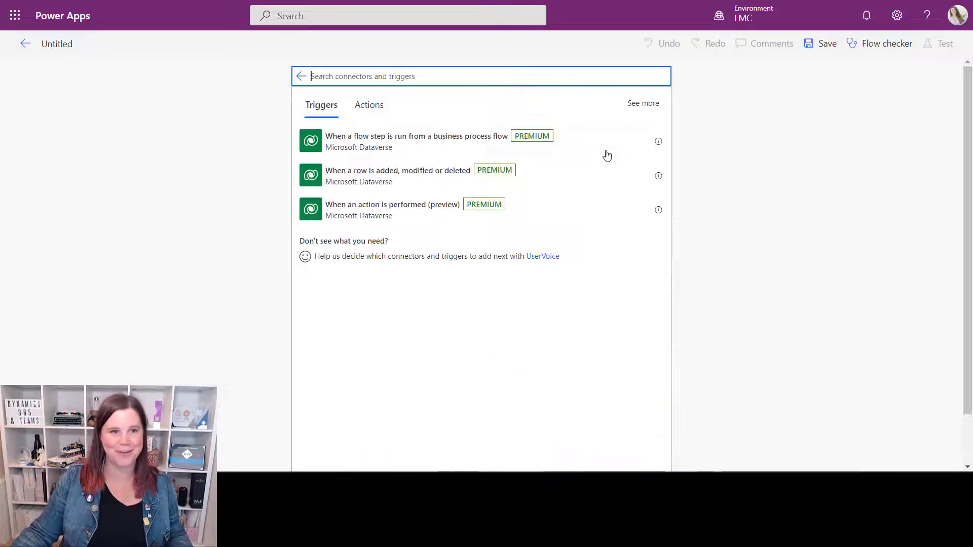
click(348, 150)
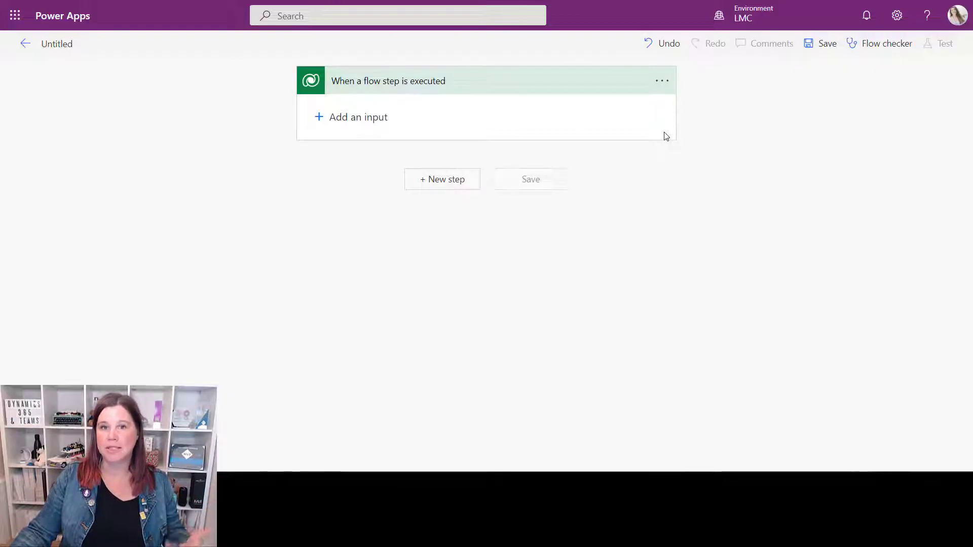
Add a text input named Comments to the flow's trigger
click(352, 117)
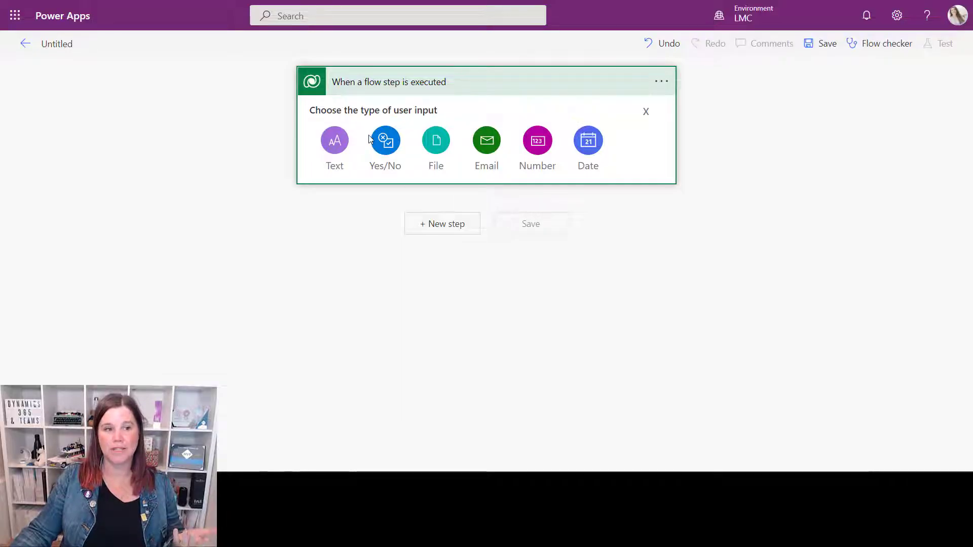
click(345, 142)
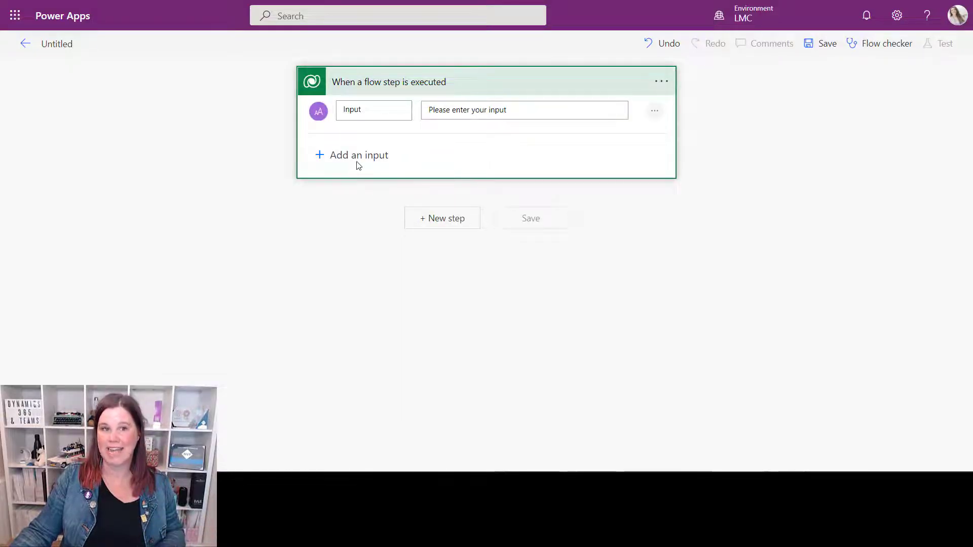
double_click(371, 112)
text(Comm)
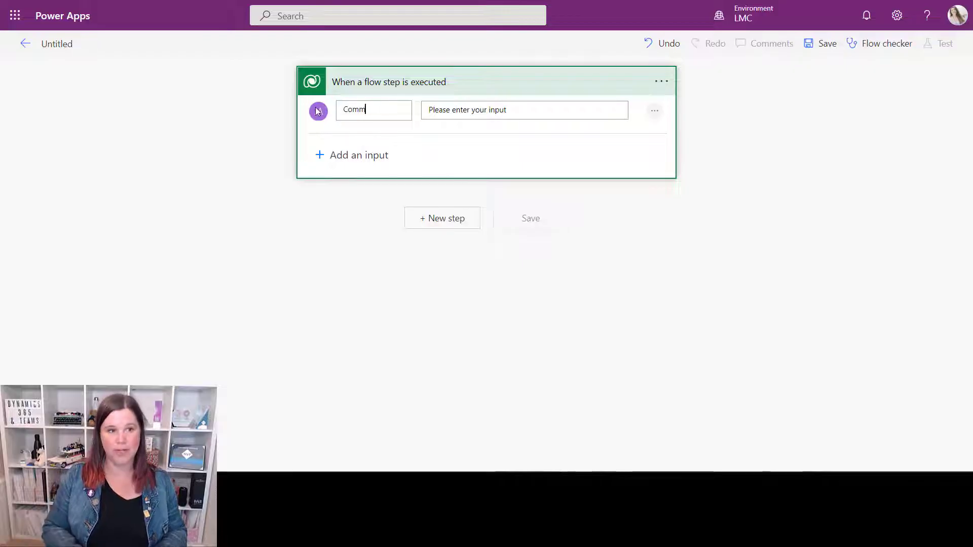
text(ents)
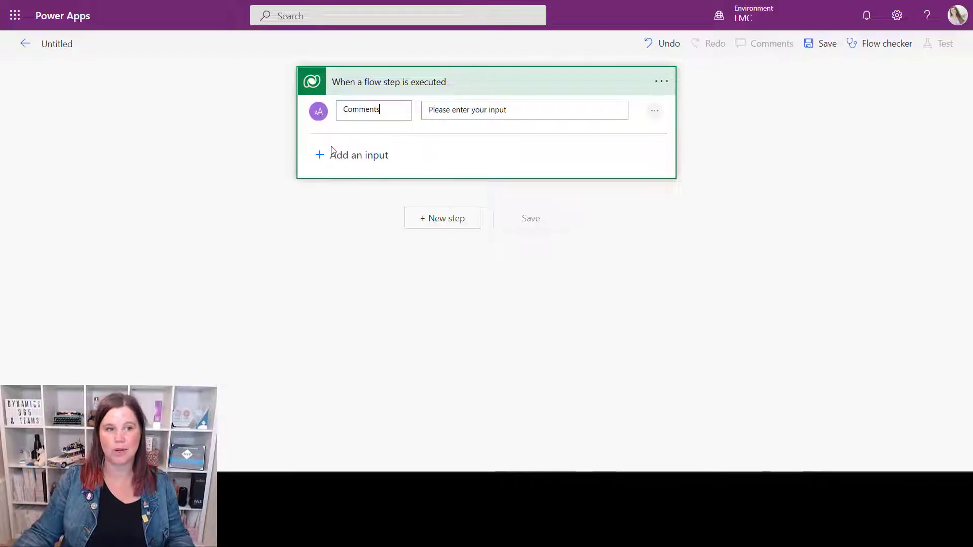
click(332, 152)
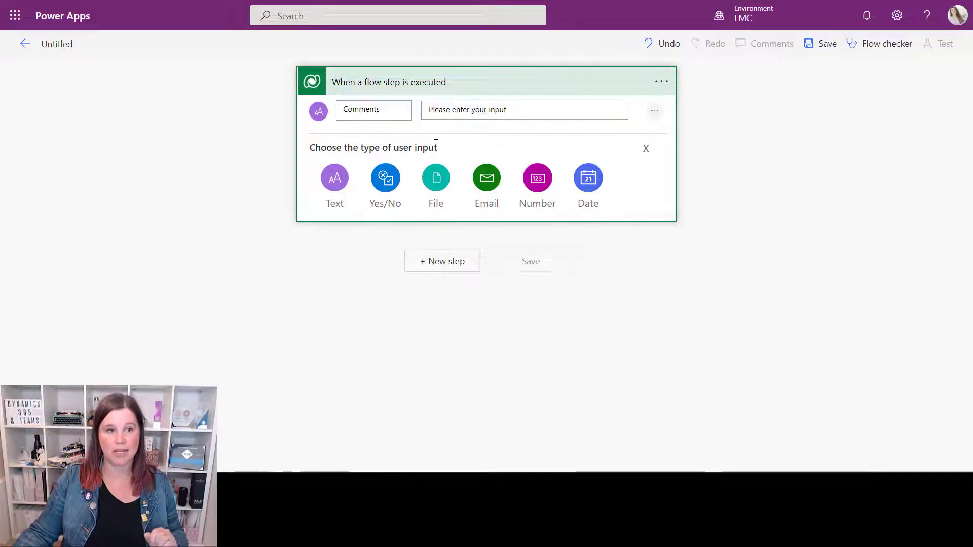
Add the "Start and wait for an approval" action from Approvals after the trigger
click(439, 267)
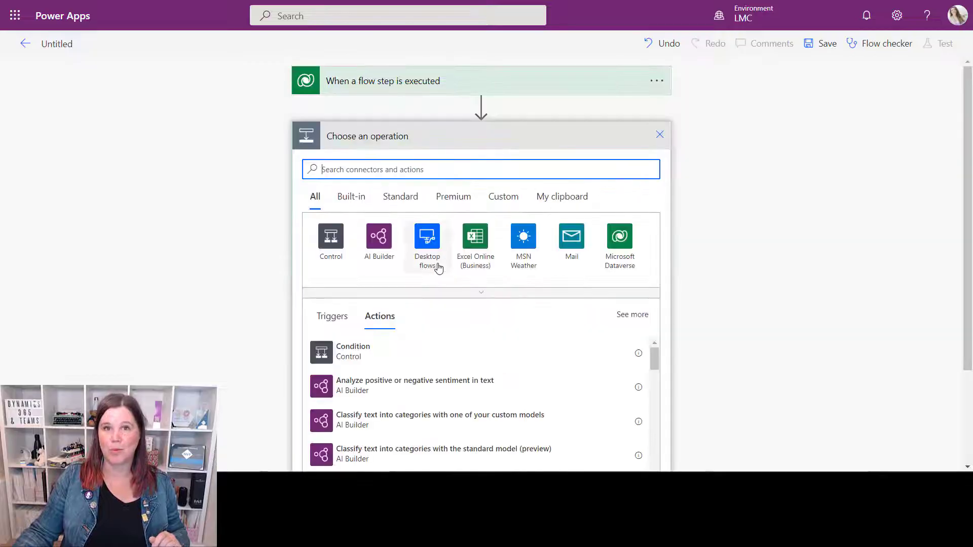
click(423, 167)
text(appr)
key(BackSpace)
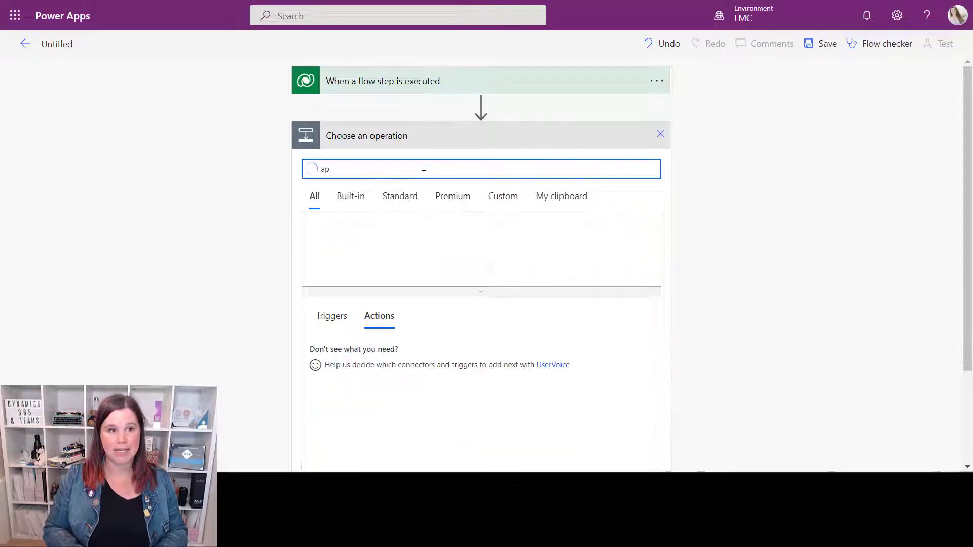
text(pro)
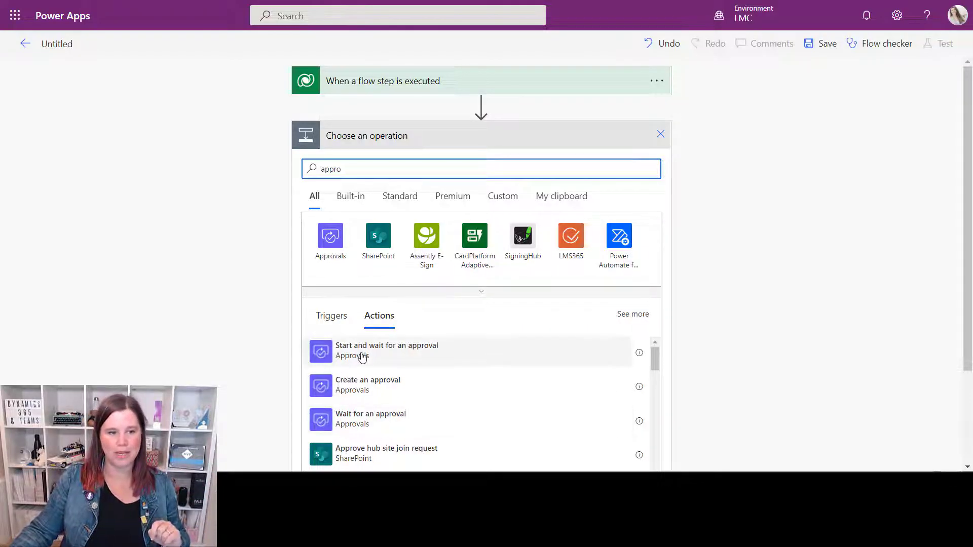
click(552, 354)
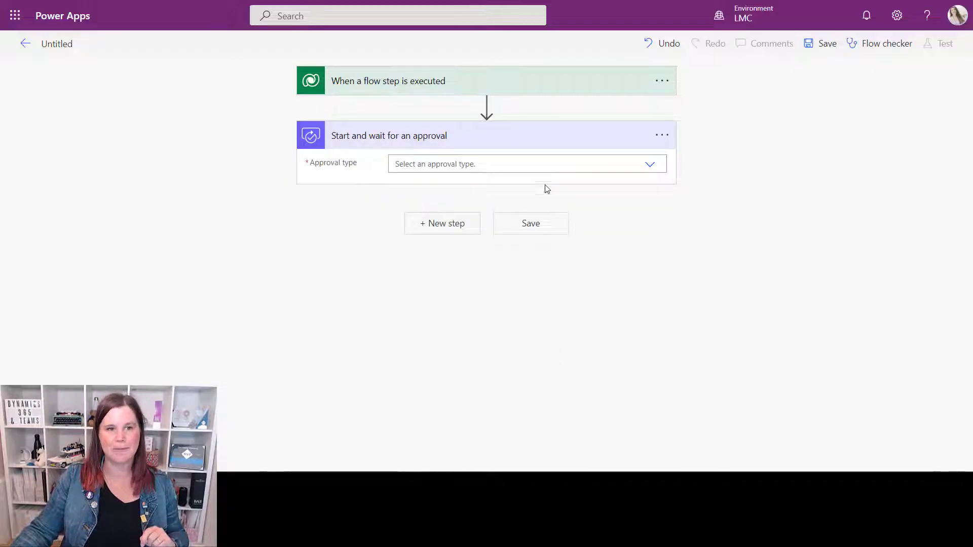
Set the approval type to "Approve/Reject - First to respond" and the approval's title to "Equipment Order Approval"
click(545, 170)
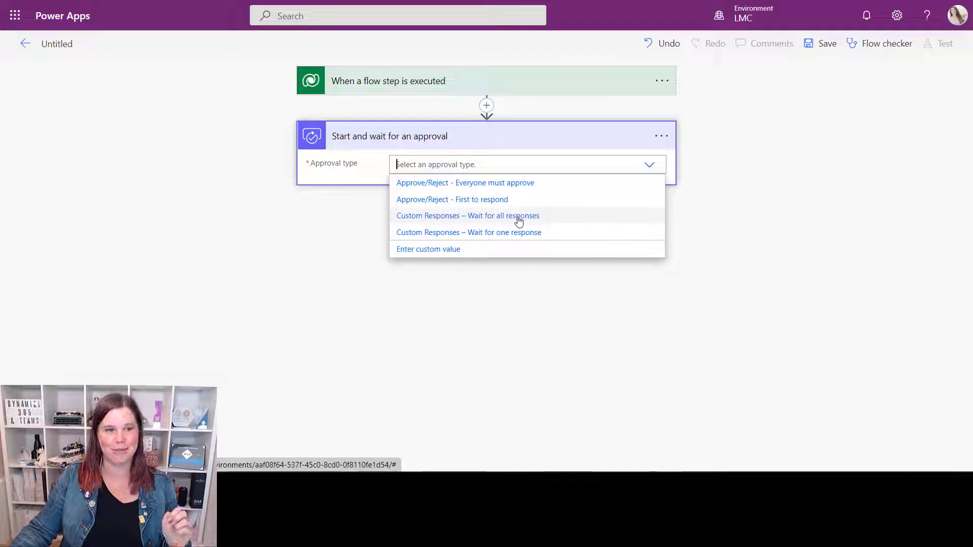
click(501, 200)
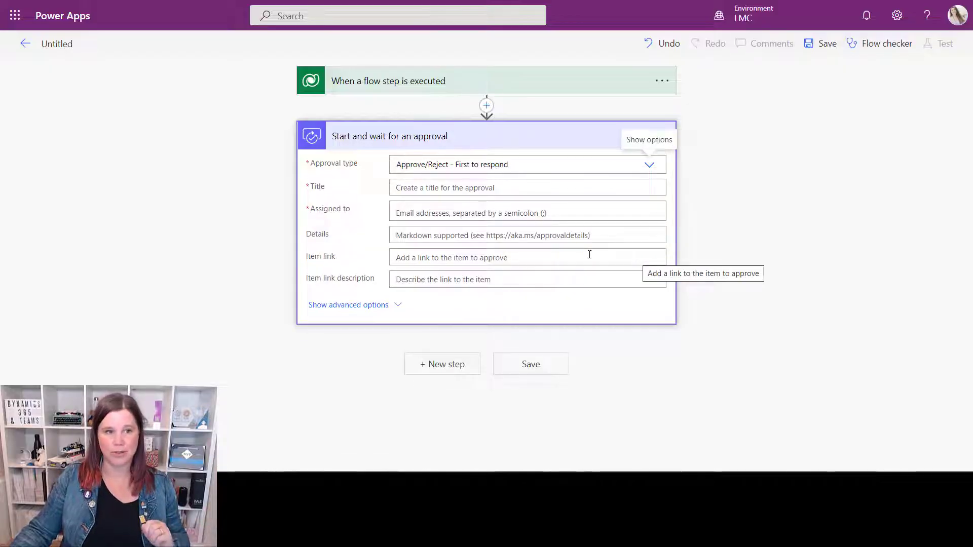
click(448, 189)
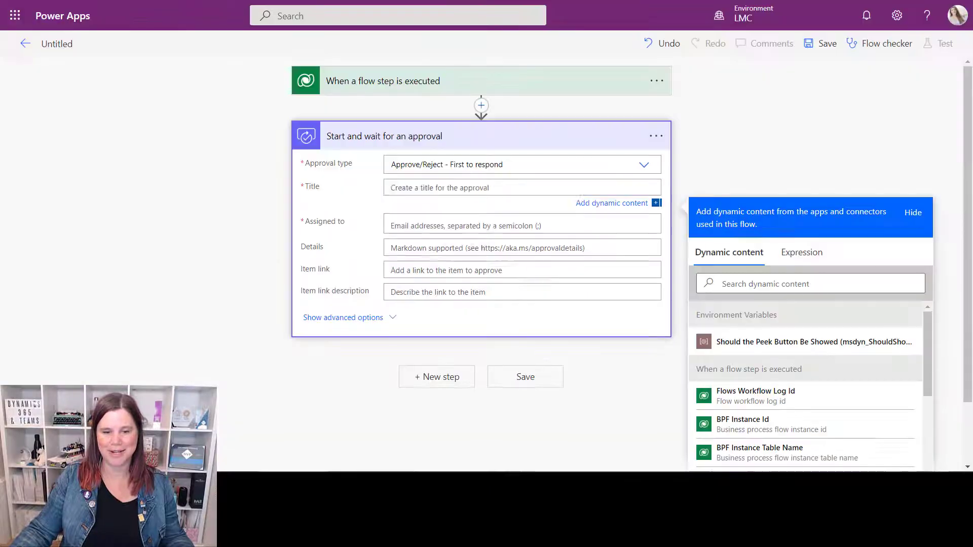
click(455, 187)
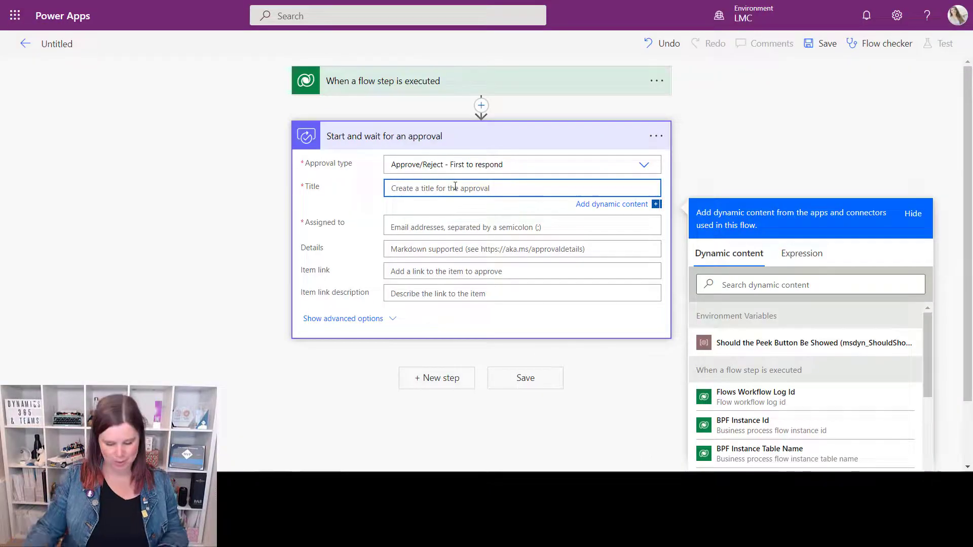
text(Equipment ORder)
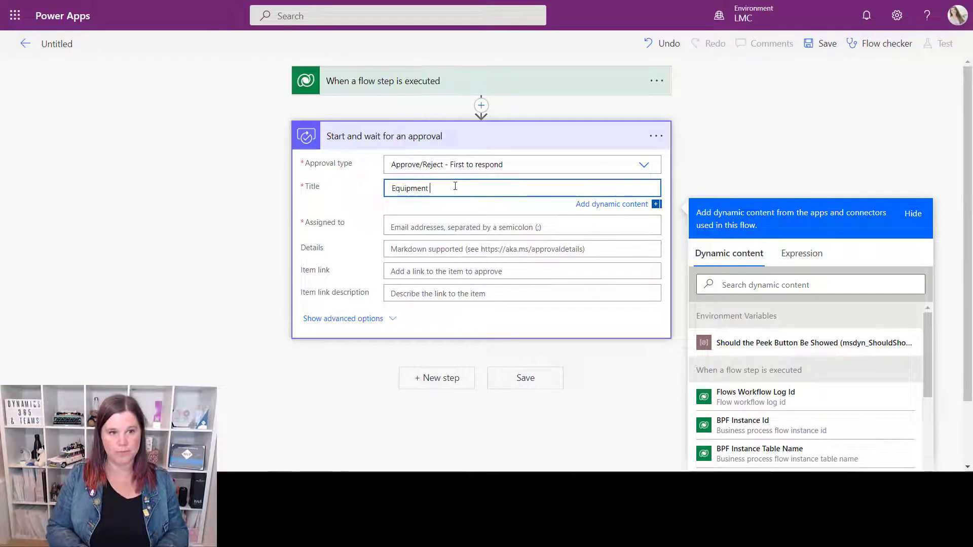
key(BackSpace)
key(BackSpace)
key(BackSpace)
key(BackSpace)
text(rder Approval)
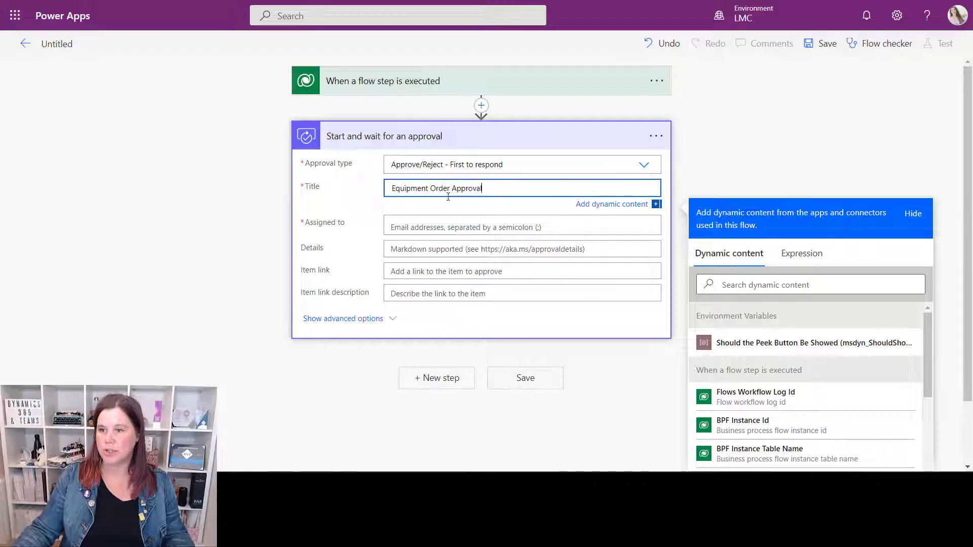
Assign the approval to the approver by looking up their name in the directory
click(442, 229)
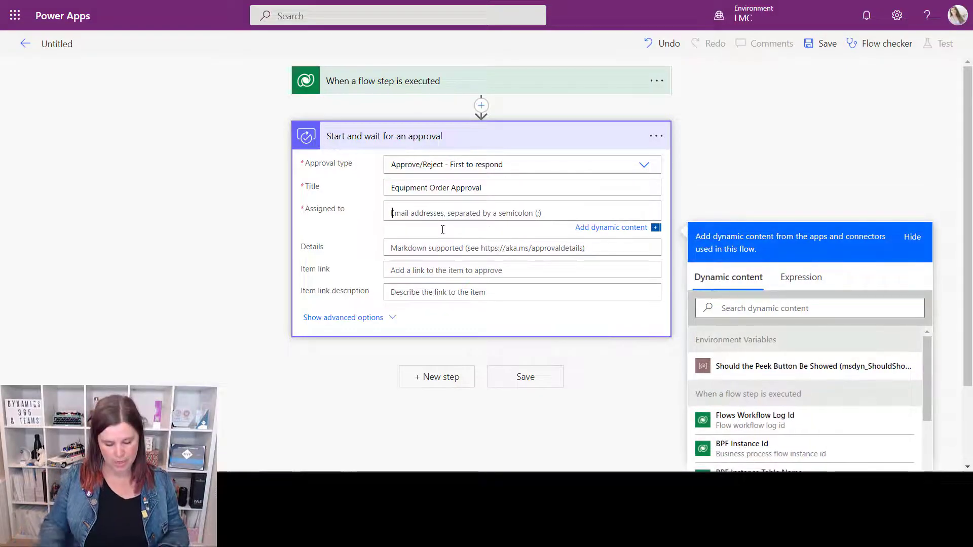
text(dan)
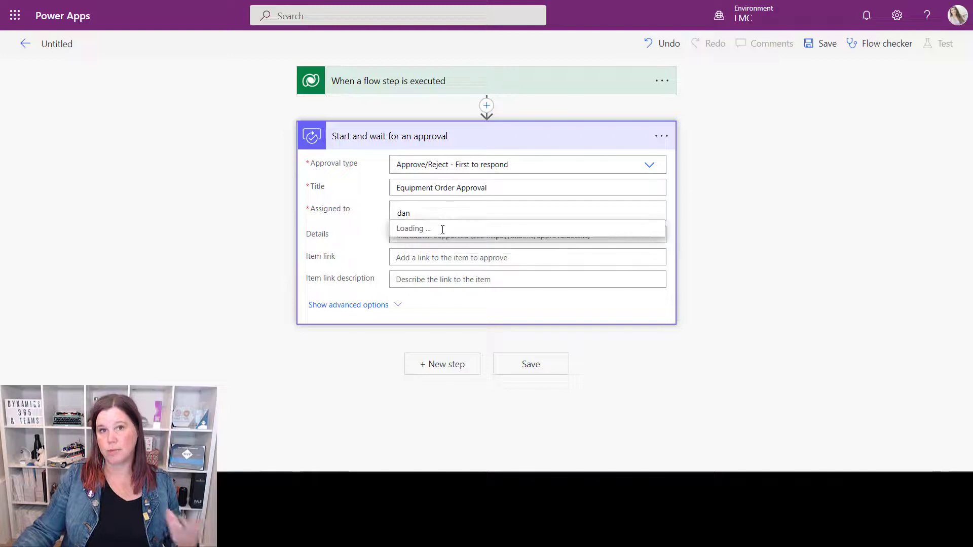
click(442, 231)
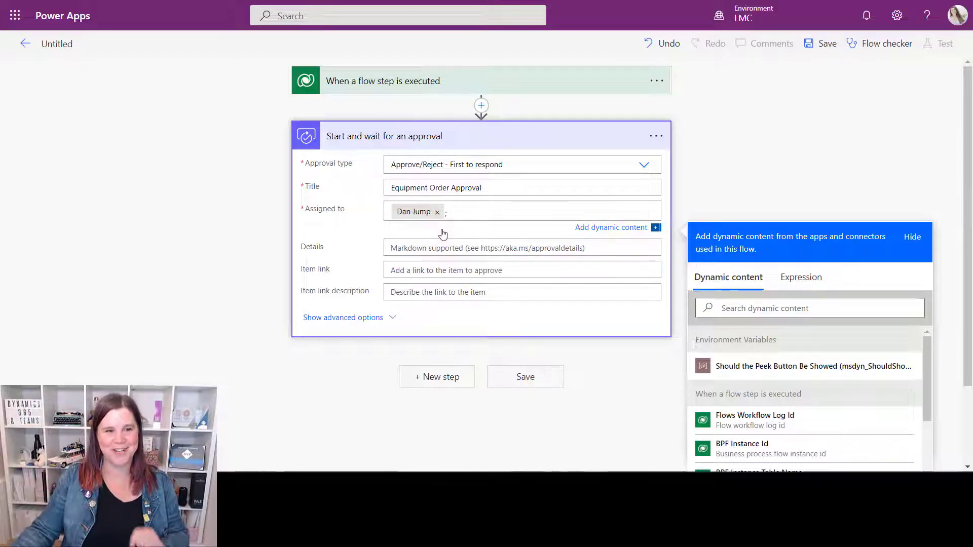
click(444, 248)
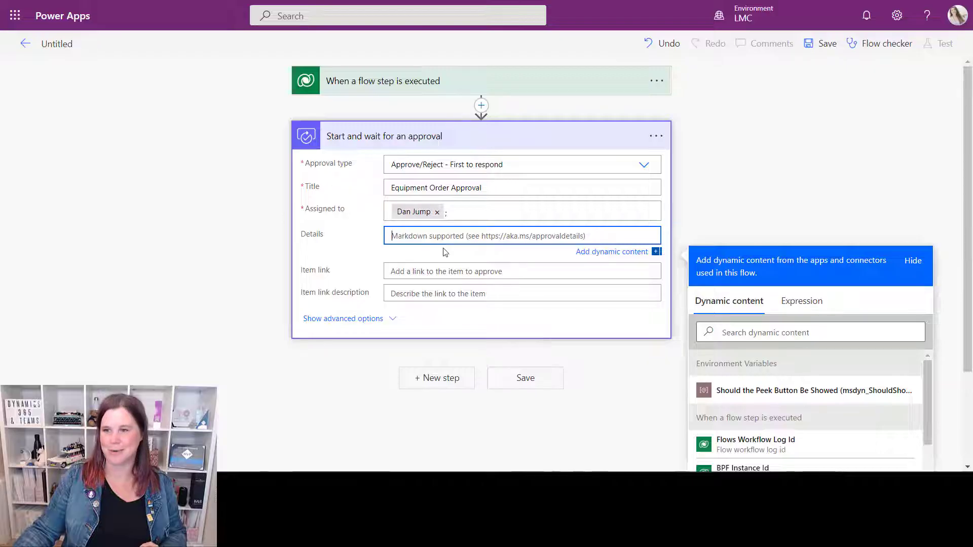
key(shift+Tab)
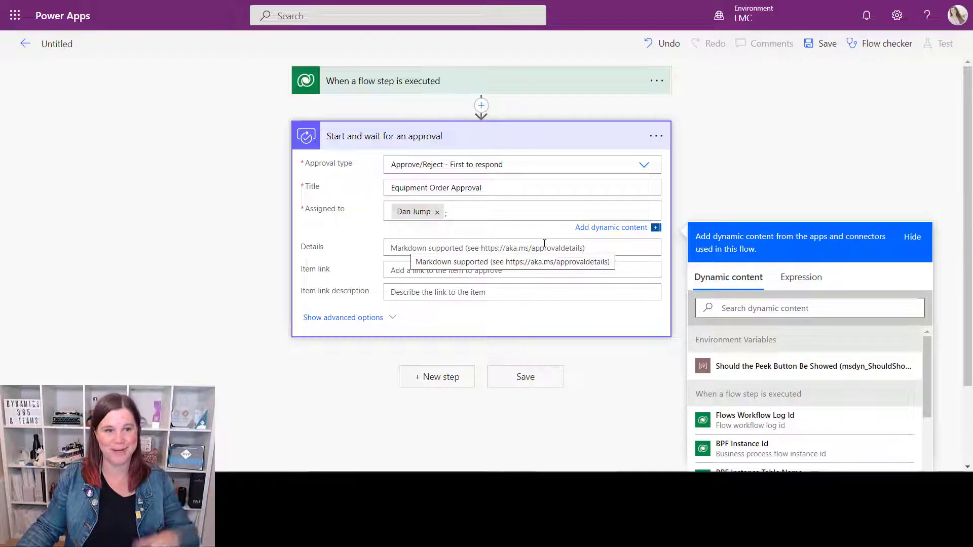
Insert the trigger's Comments value as dynamic content in the approval's Details
click(397, 247)
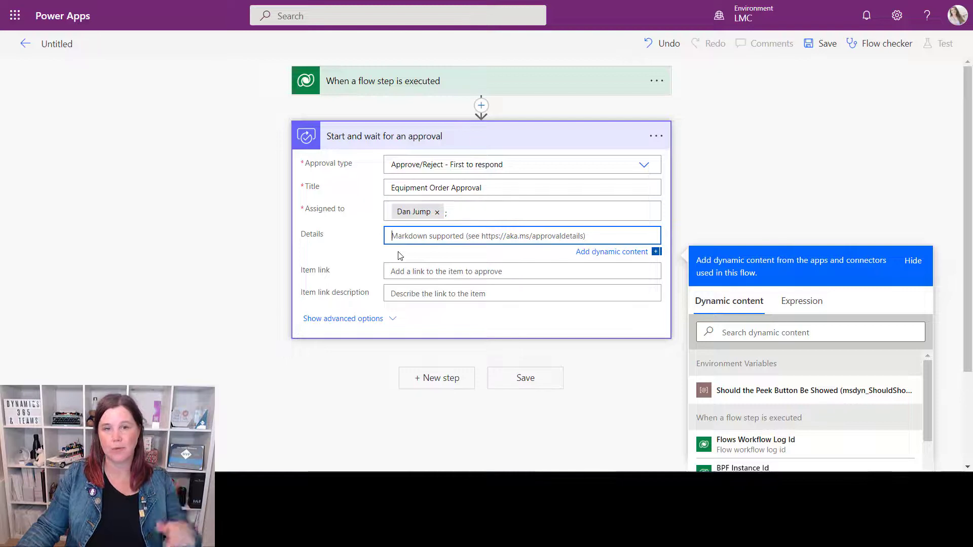
click(748, 331)
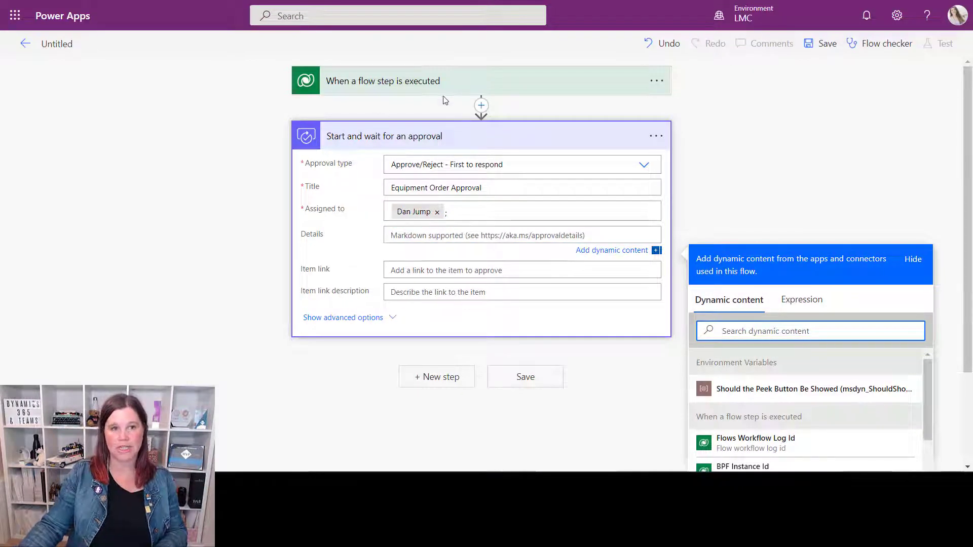
text(comm)
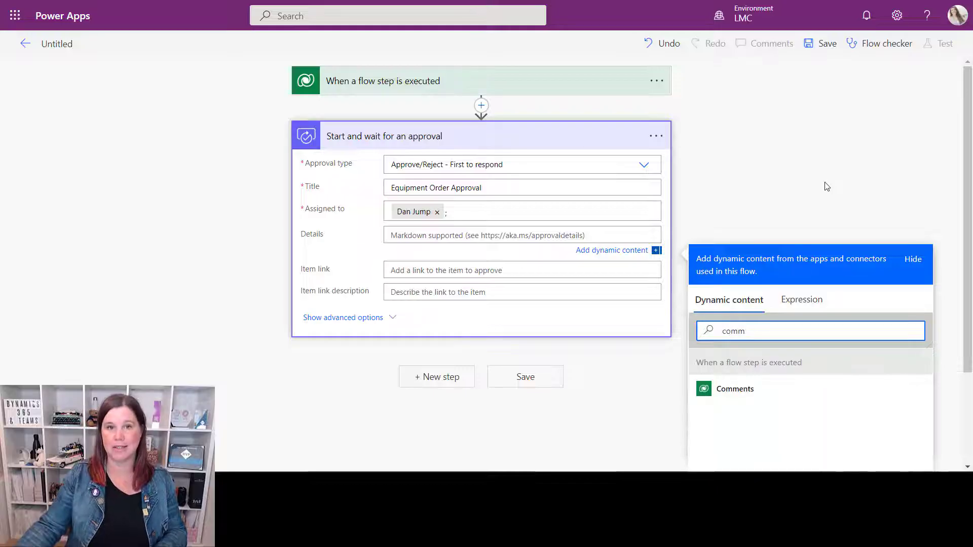
click(730, 391)
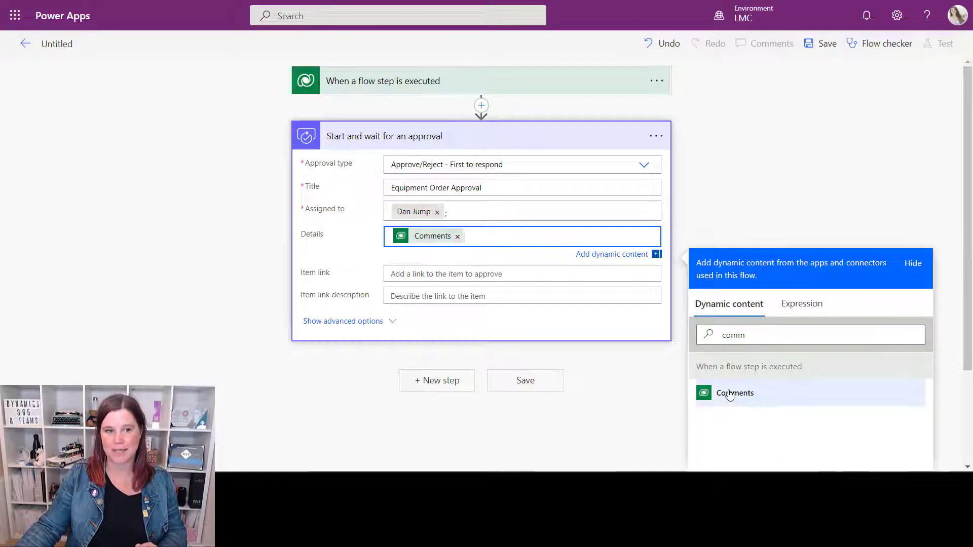
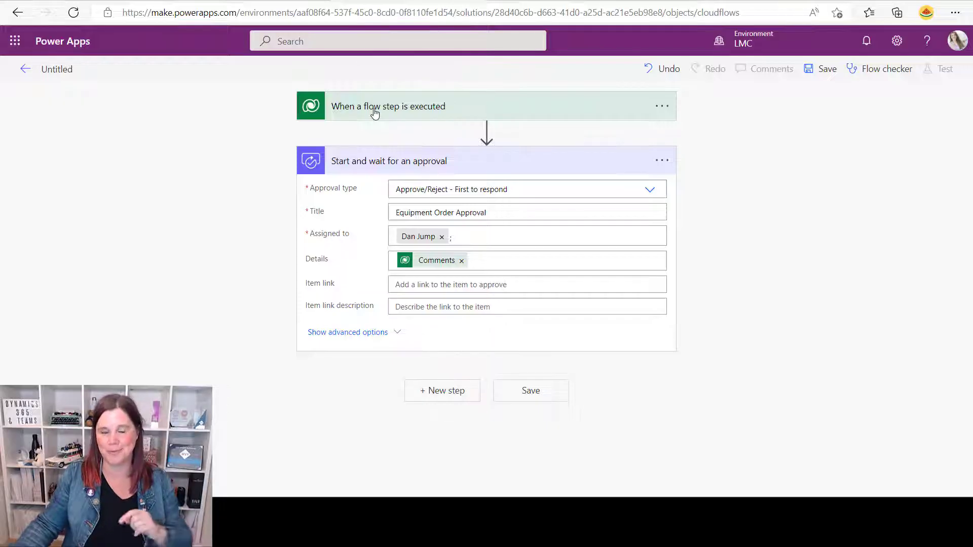
Search the dynamic content for the approval's item link for "bpf" and examine the BPF Flow Stage Table Row Id entry
click(415, 285)
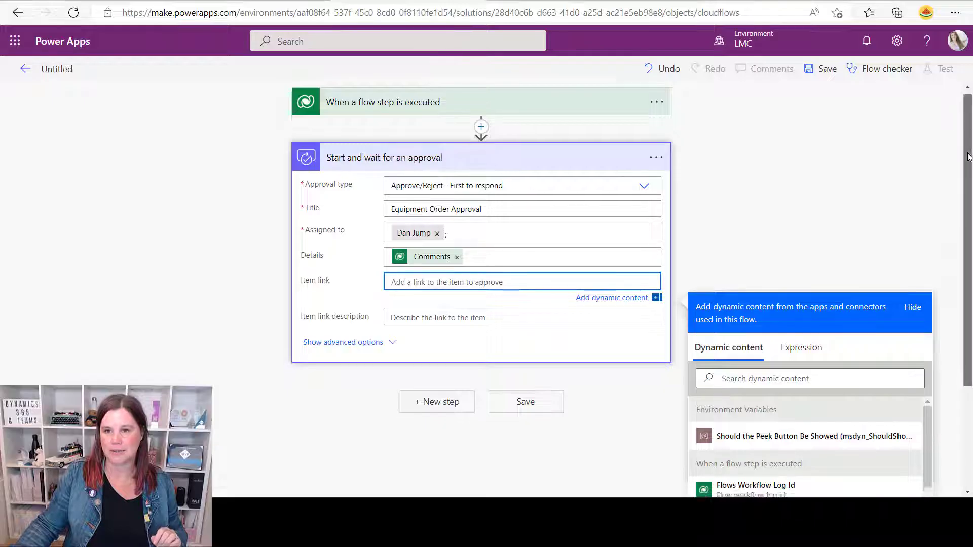
click(732, 236)
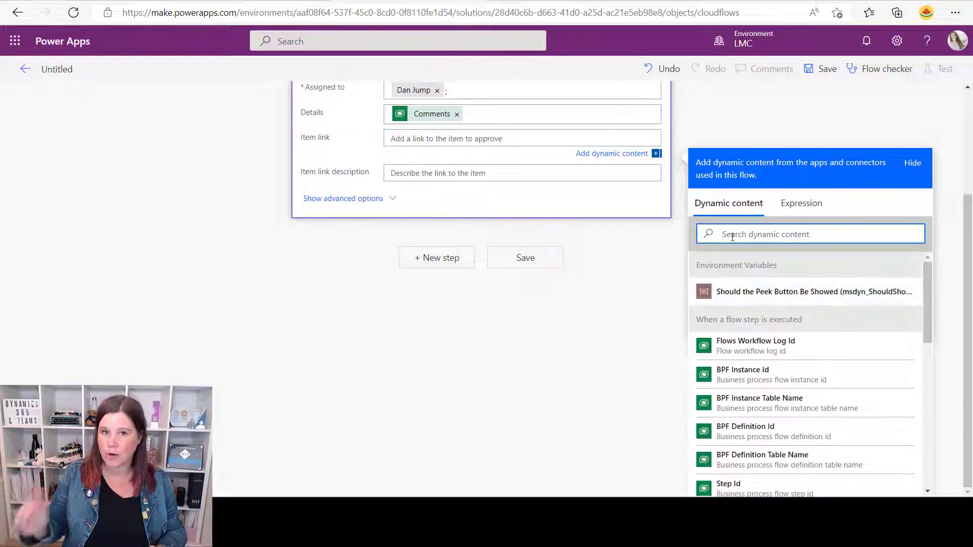
text(bpf)
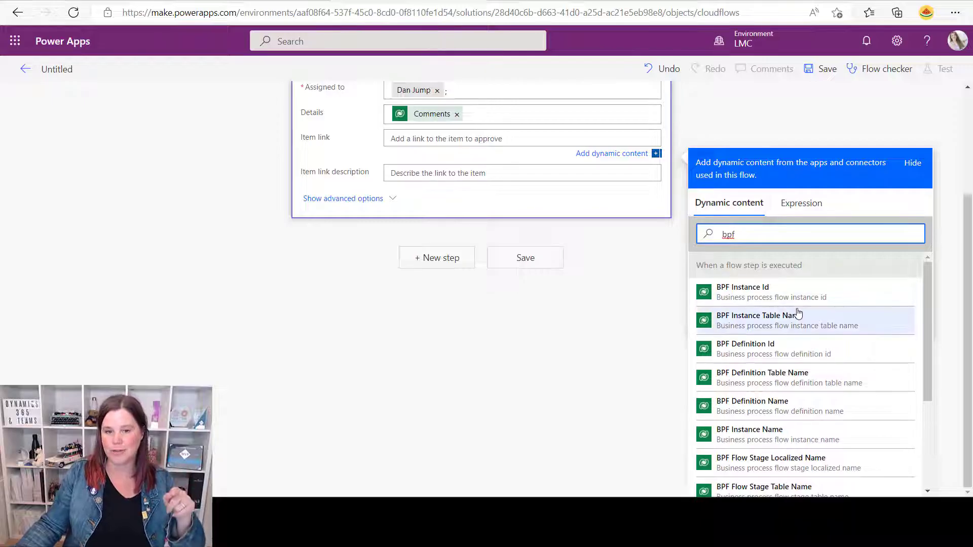
scroll(797, 311, down, 2)
scroll(797, 311, down, 2)
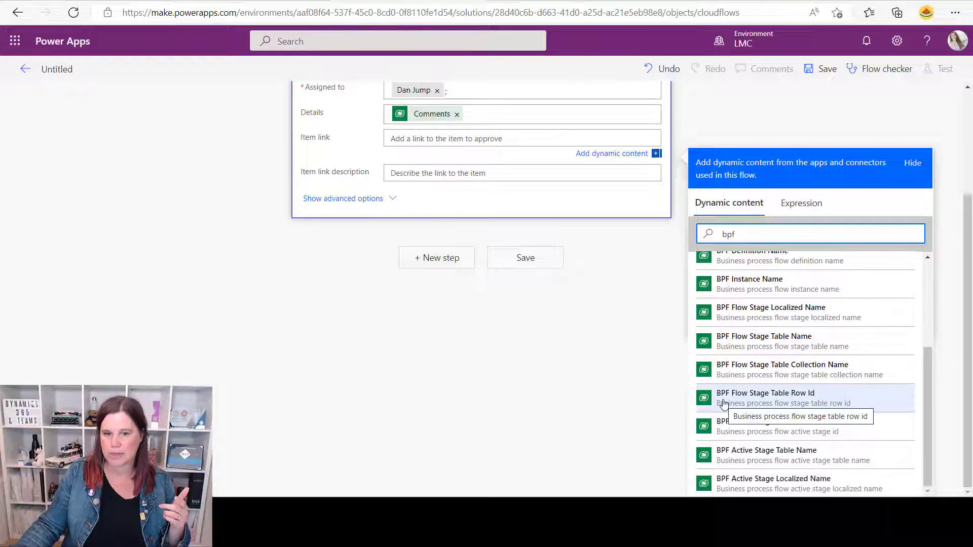
right_click(750, 404)
click(748, 404)
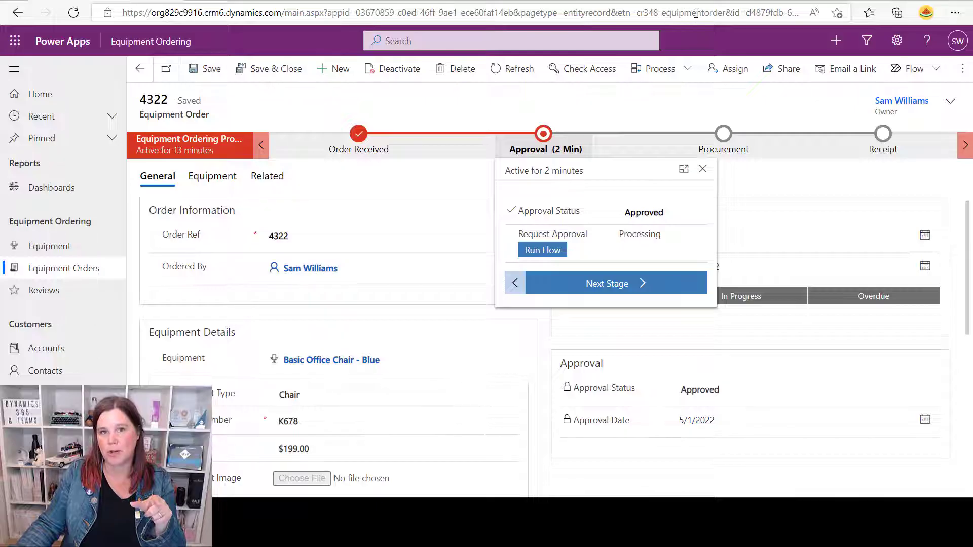
Switch to the equipment order in the Equipment Ordering app and highlight the record ID in its page URL
click(773, 12)
click(750, 16)
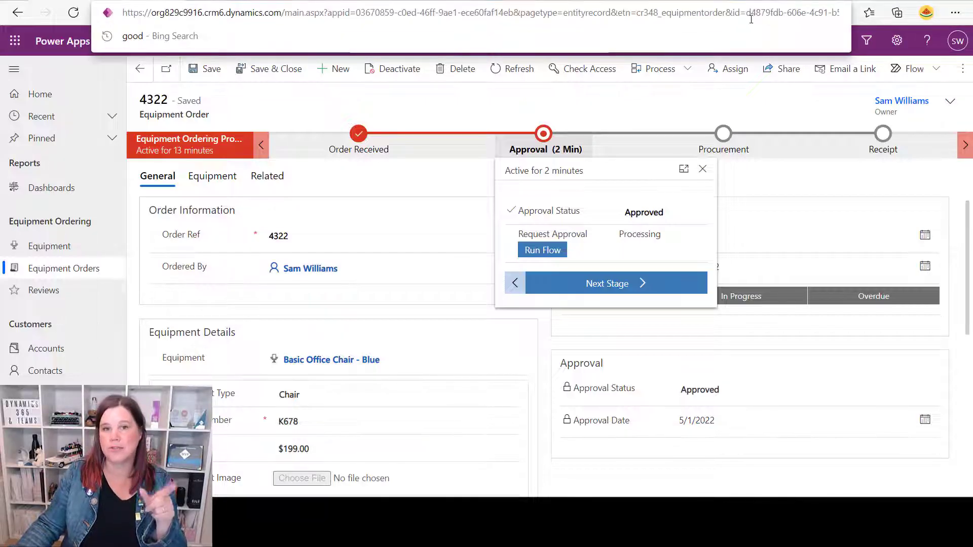
drag(750, 16, 840, 13)
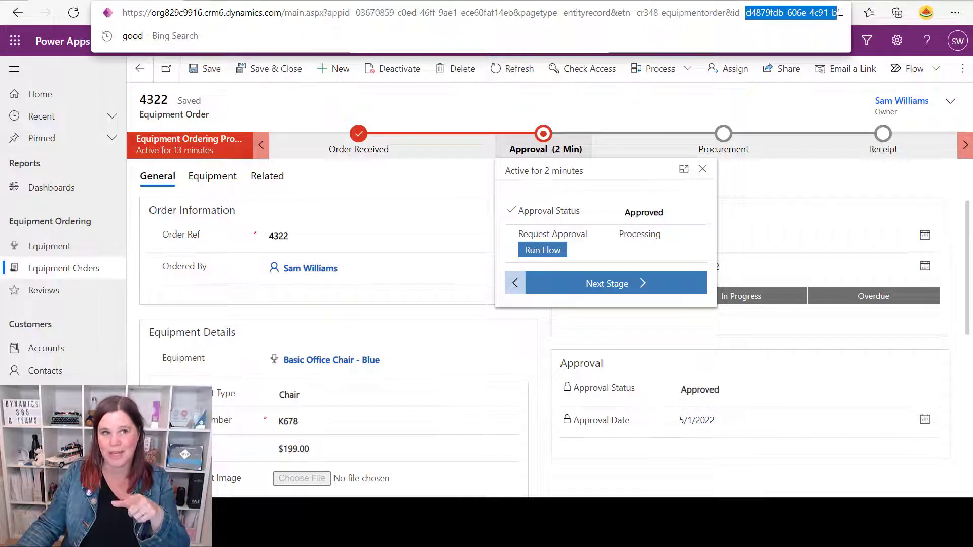
Copy the equipment order's page URL up to and including "id=" and paste it before the BPF row ID value in the approval's Item link
click(721, 14)
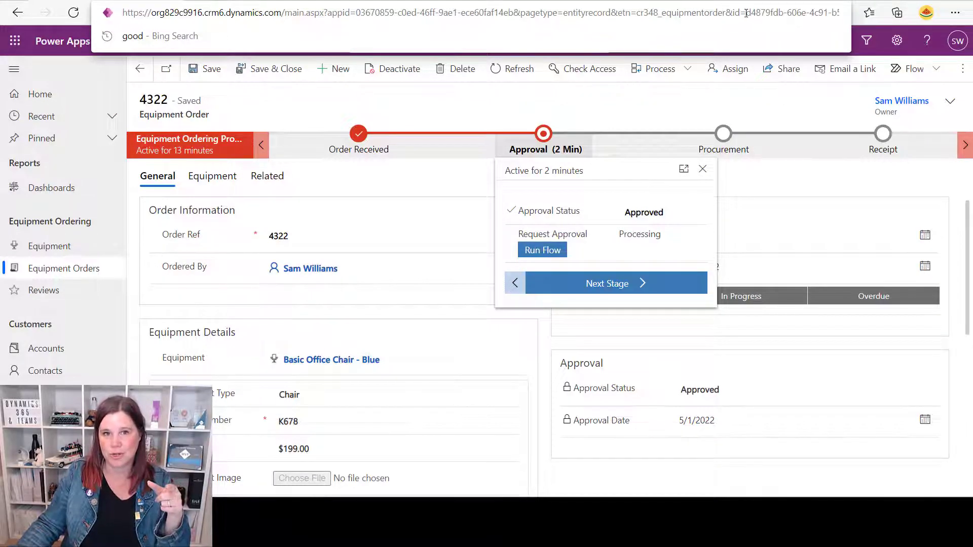
drag(747, 13, 122, 7)
key(ctrl+c)
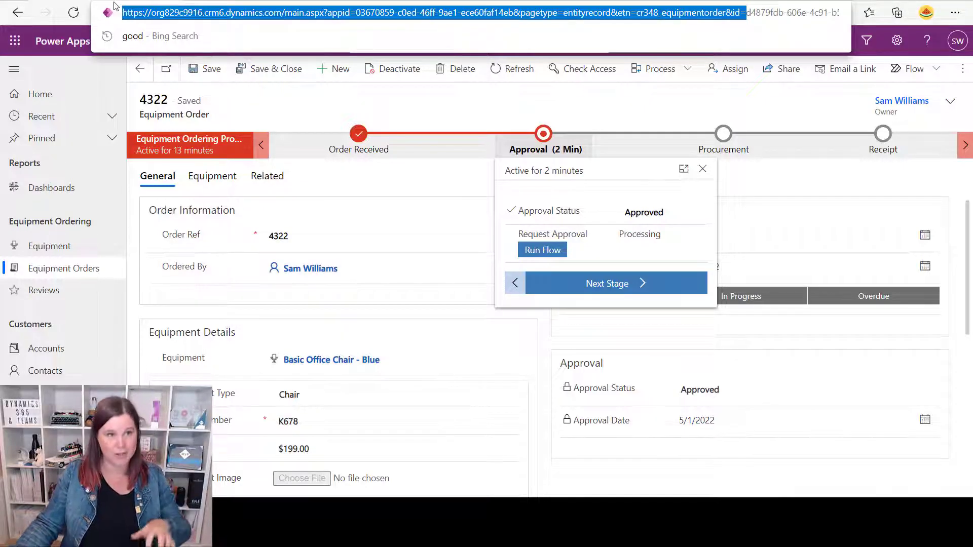
key(alt+Tab)
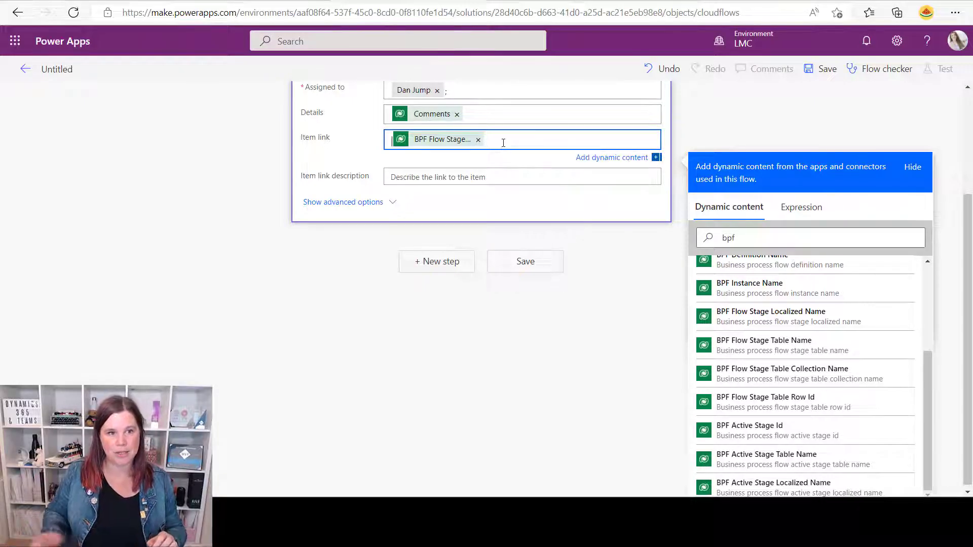
key(ctrl+v)
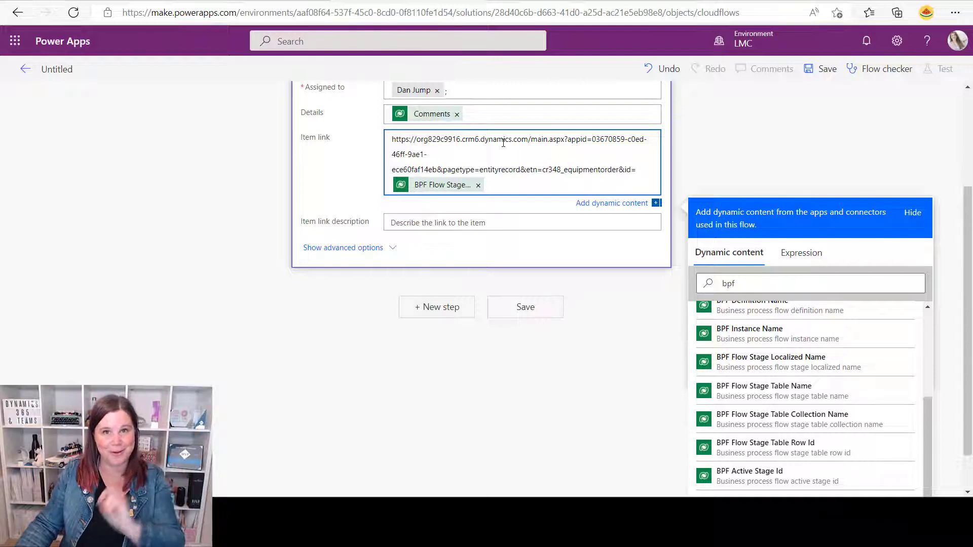
Set the approval's item link description to "Click here to view details"
click(472, 224)
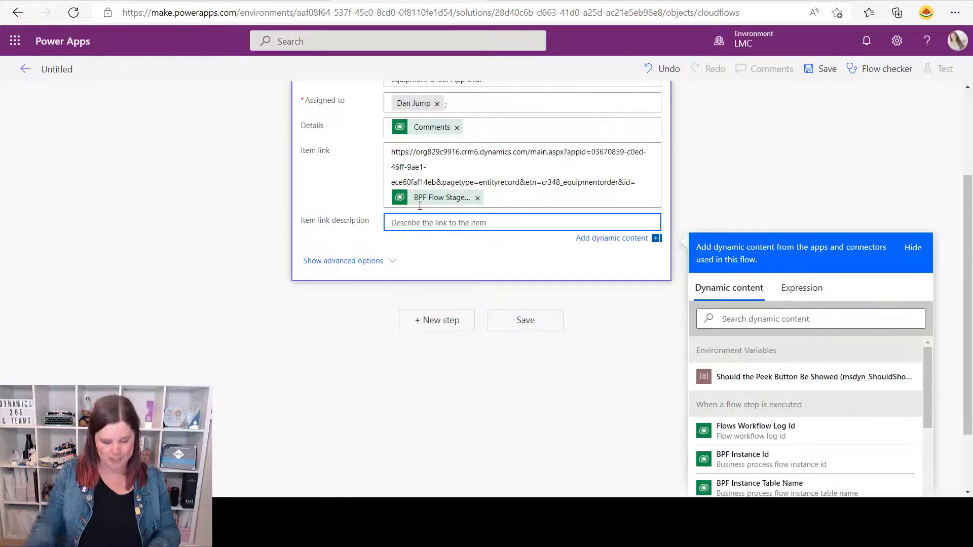
text(Click here to view details)
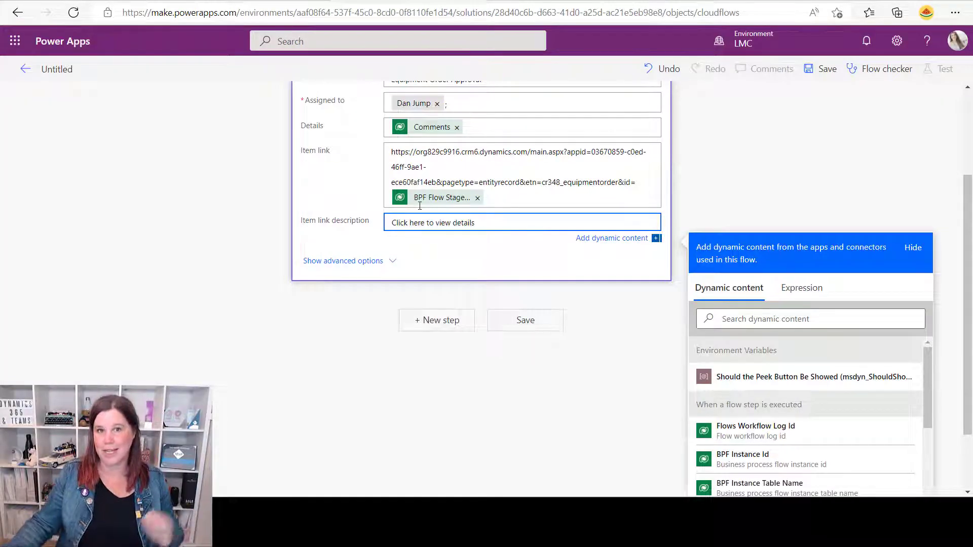
click(504, 343)
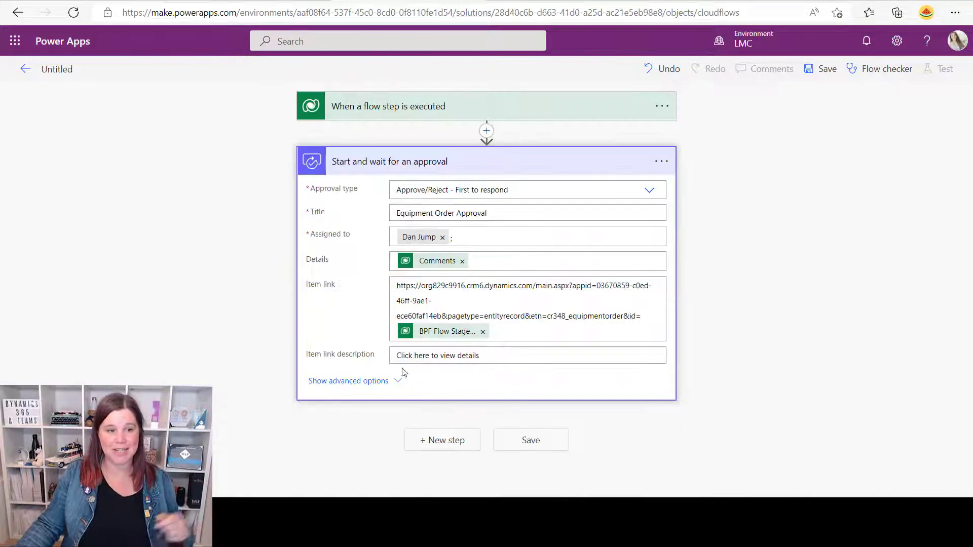
Reveal the approval's advanced options and set the Requestor to the trigger's User email dynamic value
click(373, 384)
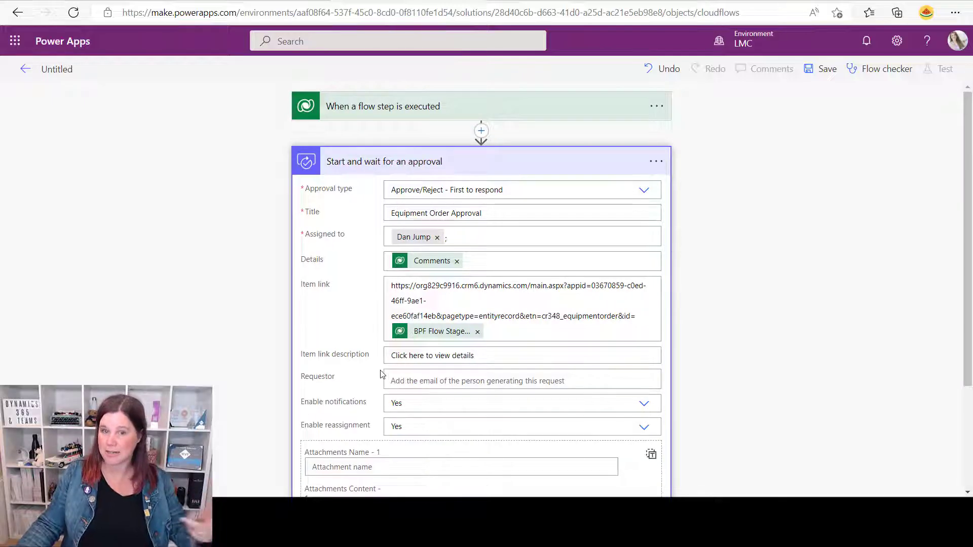
scroll(381, 369, down, 1)
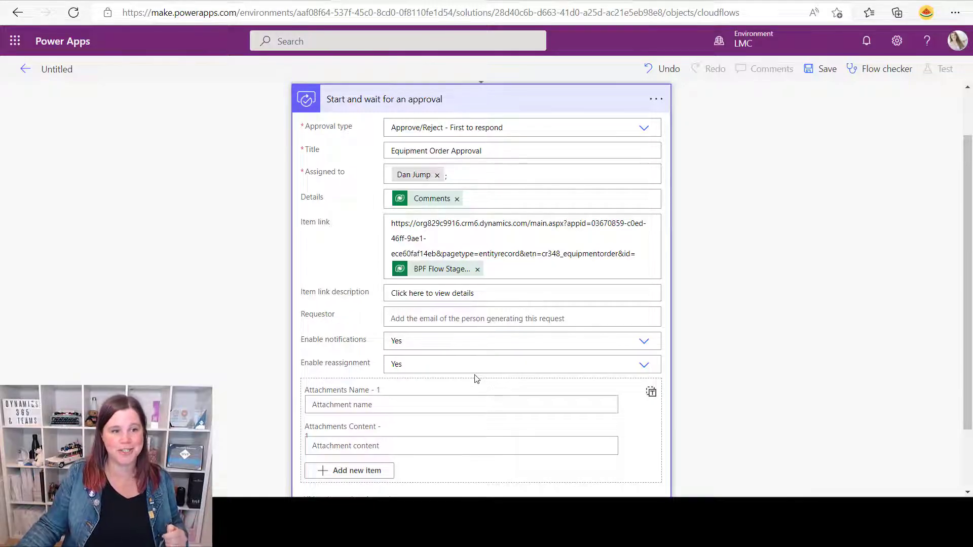
click(400, 319)
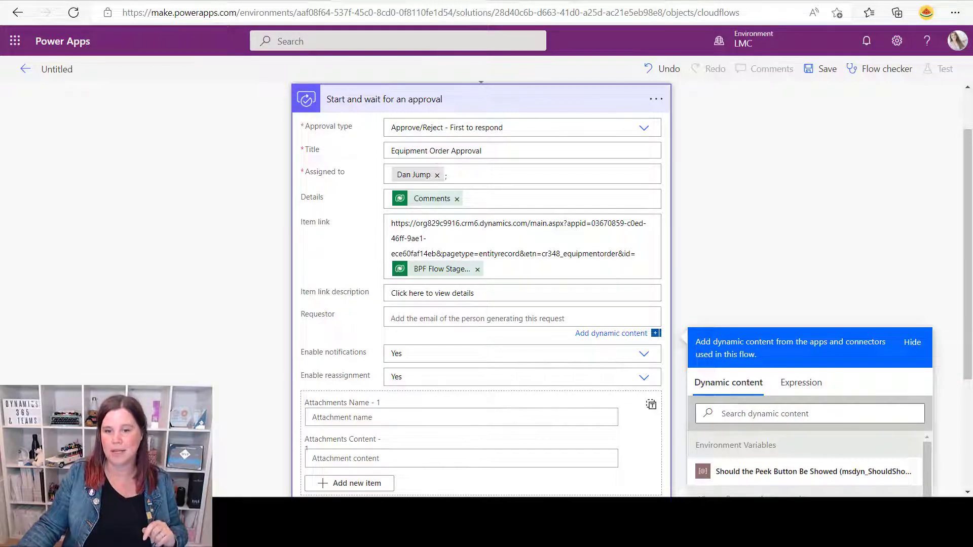
drag(967, 269, 967, 377)
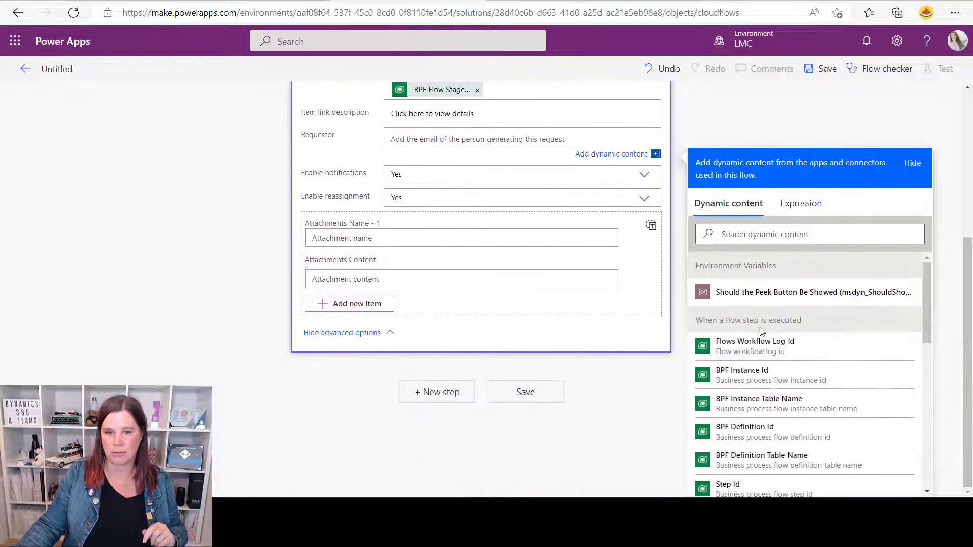
scroll(778, 377, down, 7)
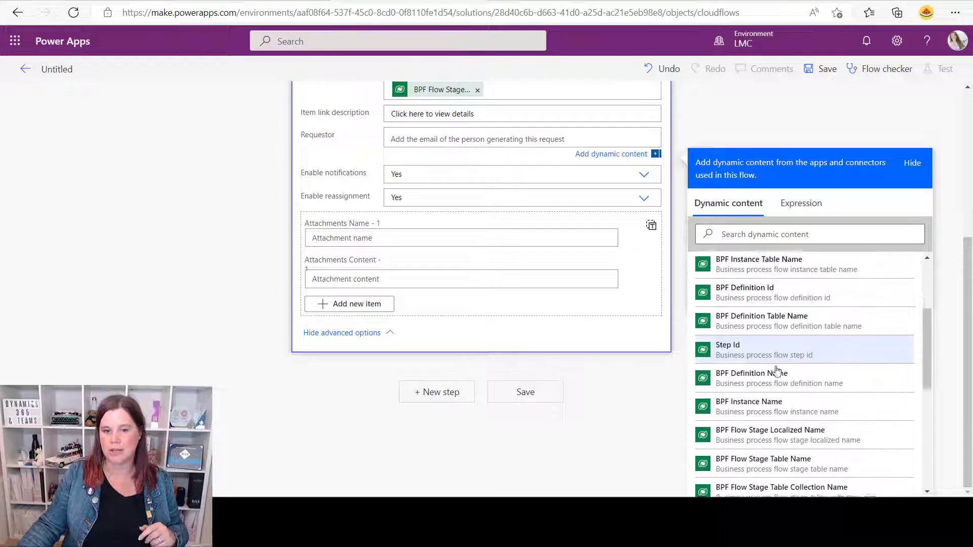
scroll(775, 369, down, 3)
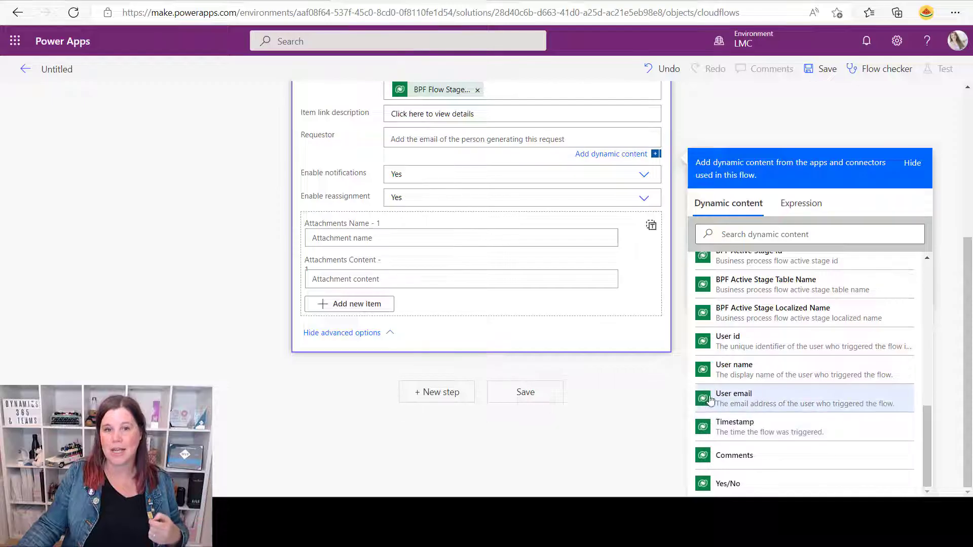
click(753, 401)
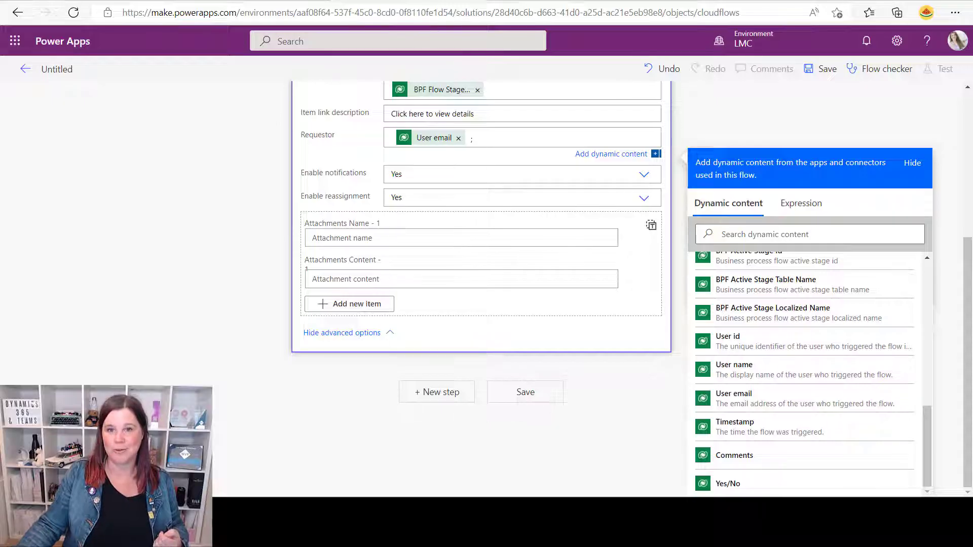
click(819, 145)
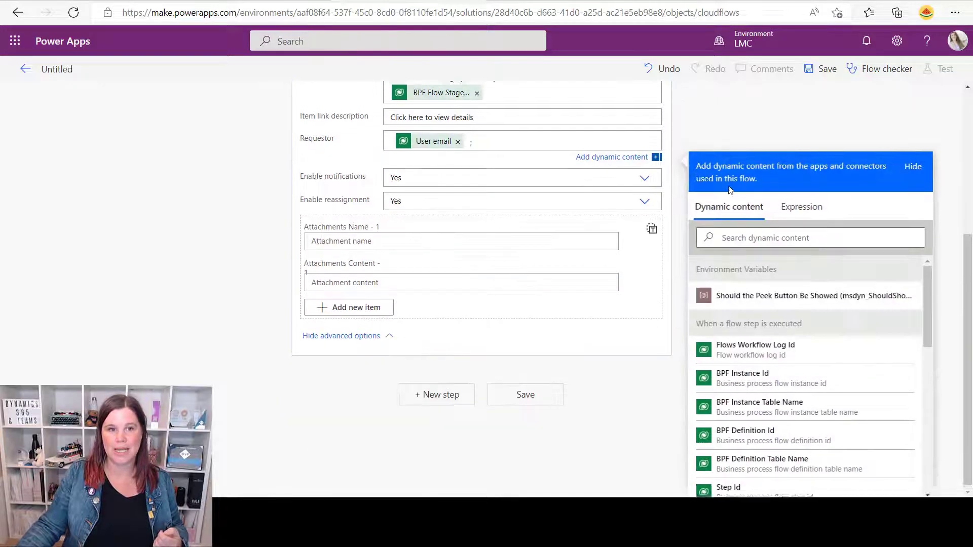
scroll(608, 162, up, 5)
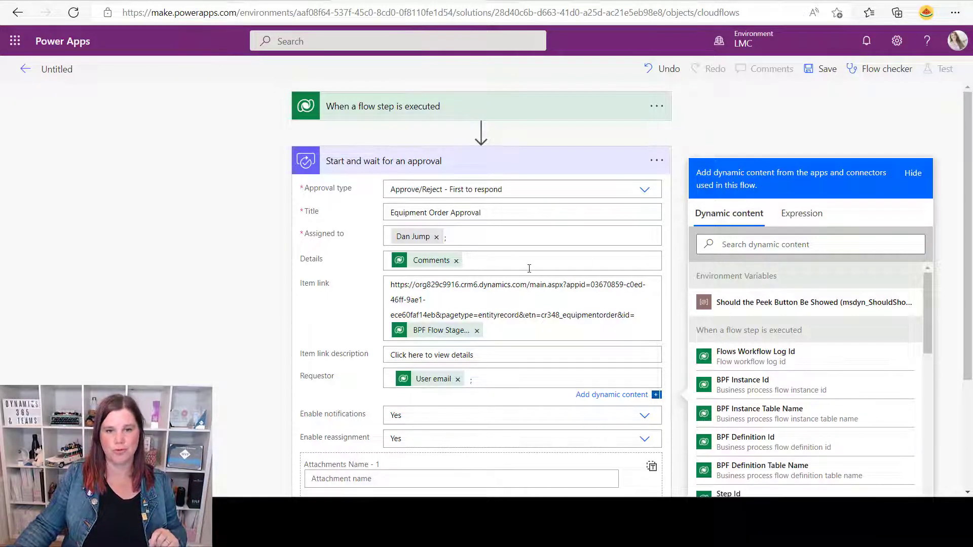
Start a new step after the approval, name the flow "Equipment Order Approval Request" and save it
scroll(526, 270, down, 3)
click(438, 480)
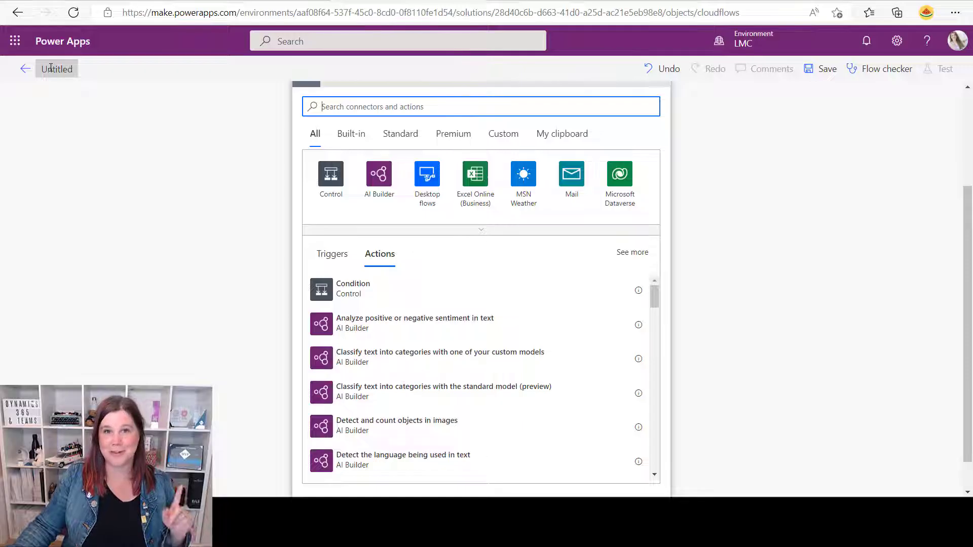
click(51, 68)
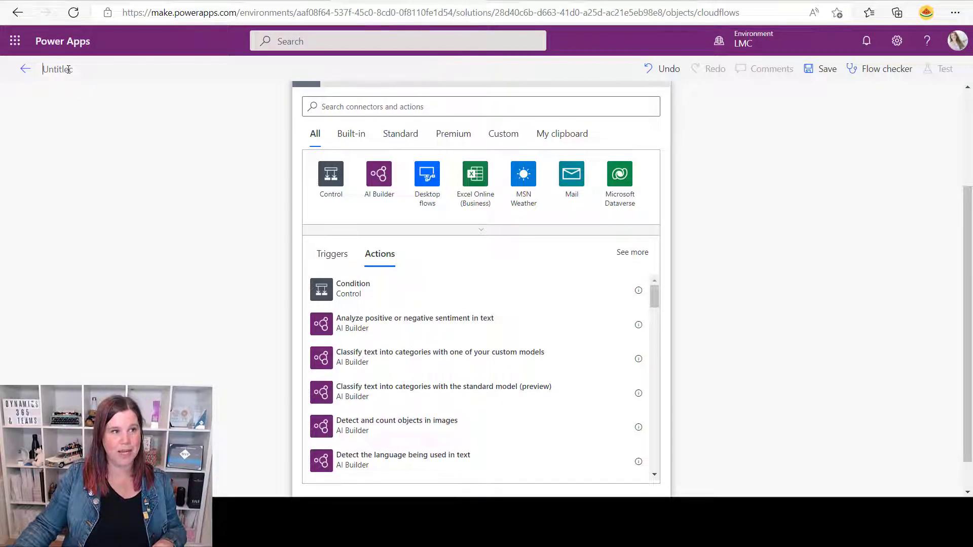
text(Equipment Order Approval Request)
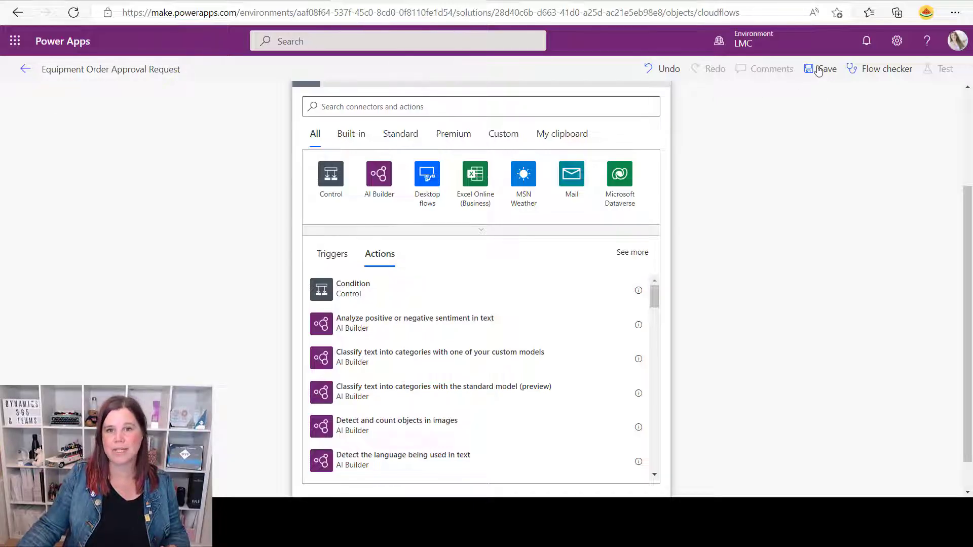
click(818, 70)
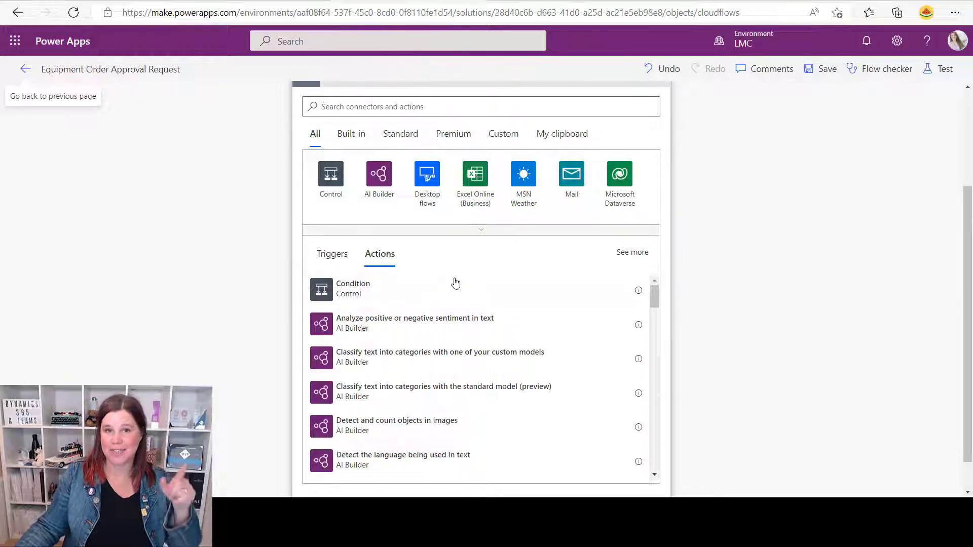
Search the actions for "condi" and add a Condition control after the approval
click(355, 105)
text(condi)
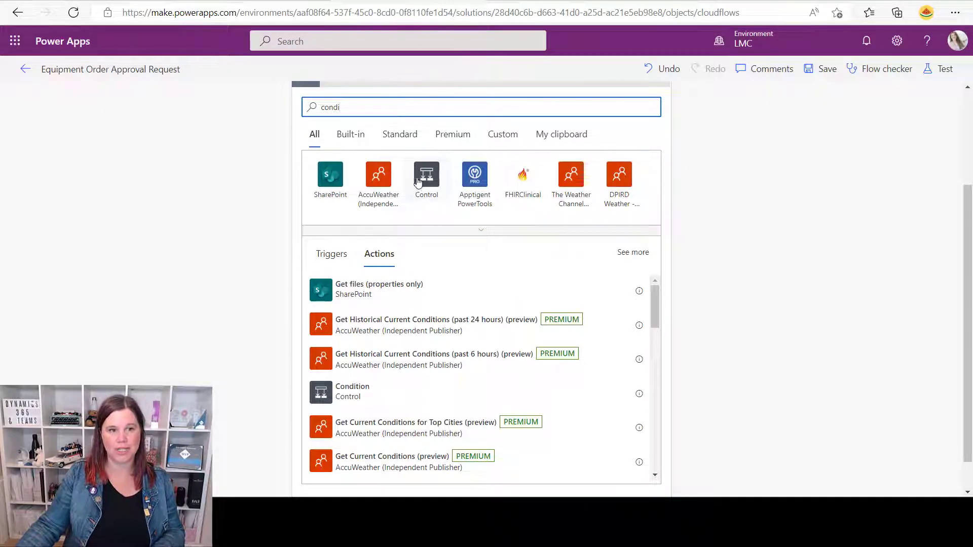
click(423, 198)
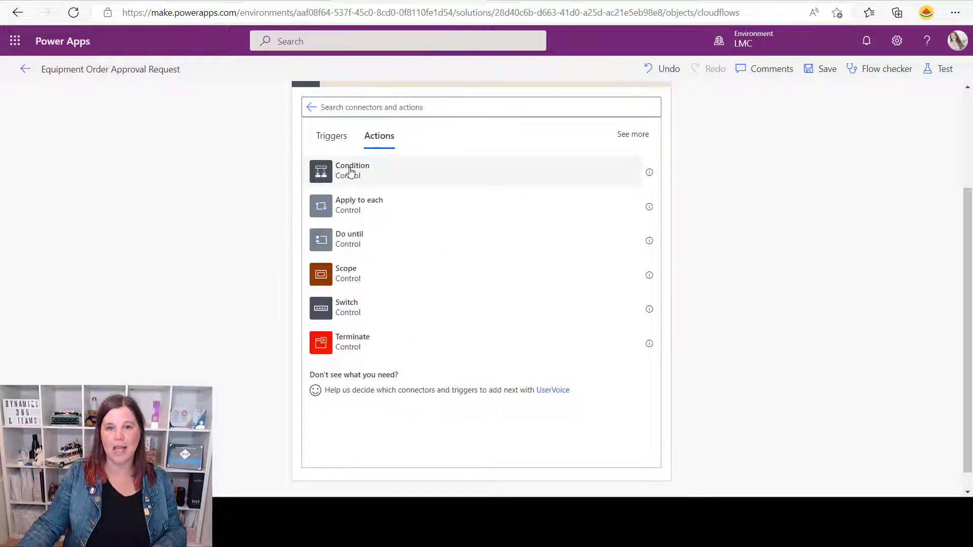
click(341, 176)
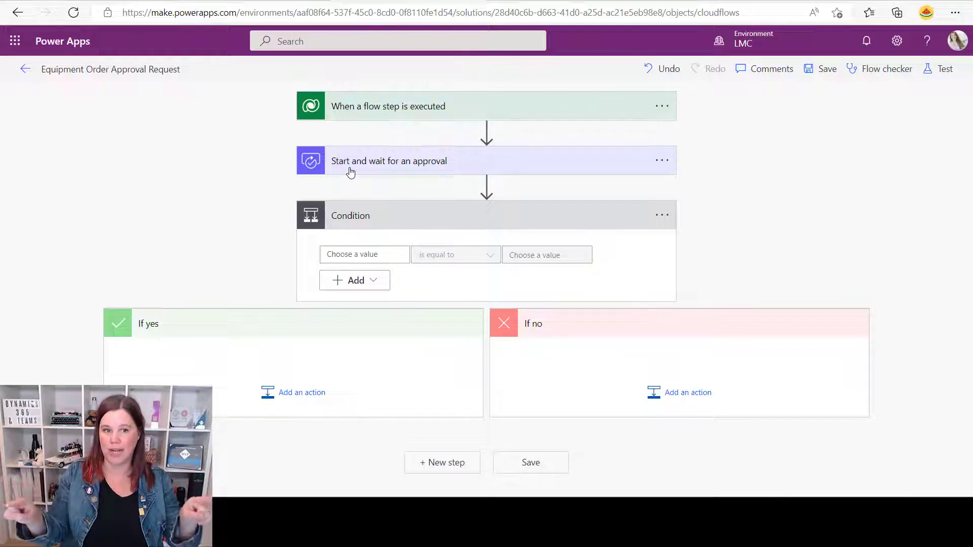
Set the condition to check that the approval's Responses Approver response is equal to "Approve"
click(357, 254)
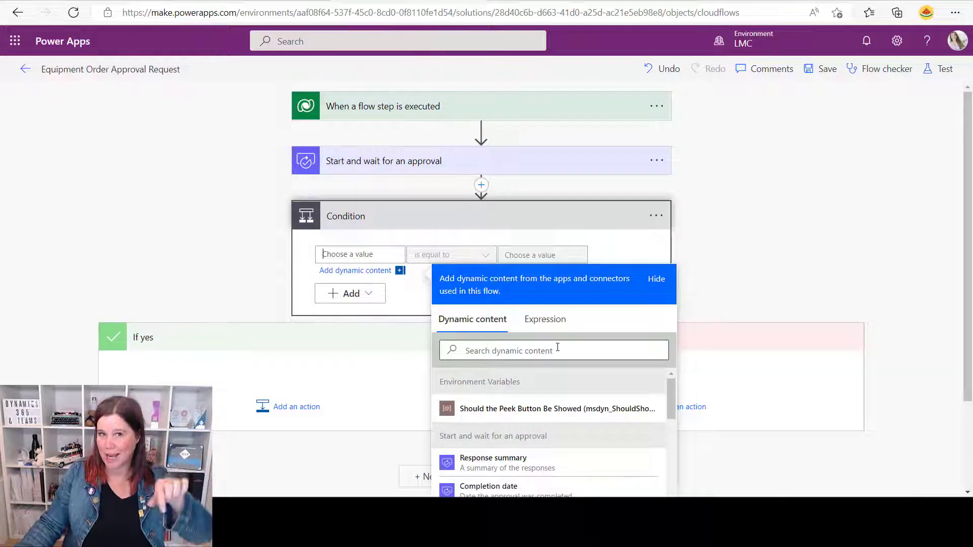
scroll(558, 347, down, 2)
scroll(587, 355, down, 5)
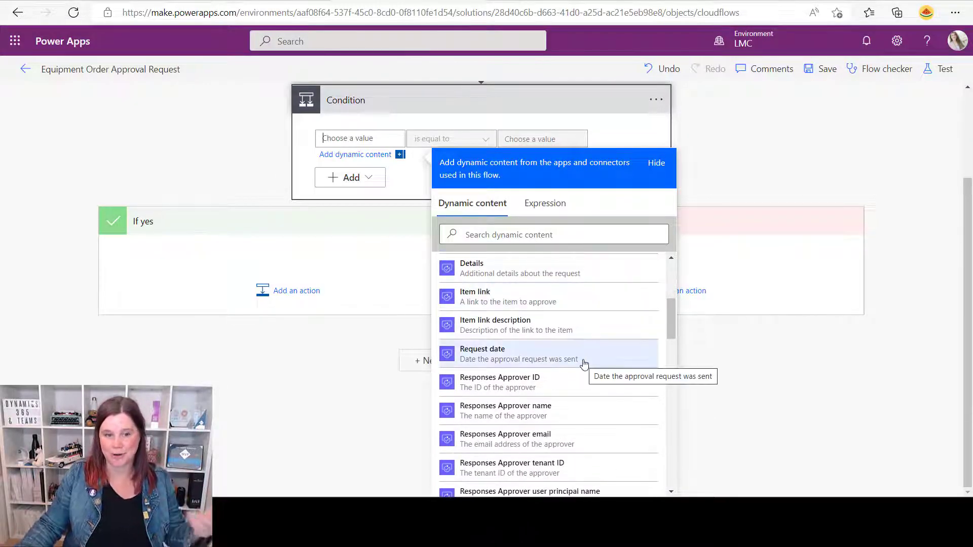
scroll(583, 365, down, 6)
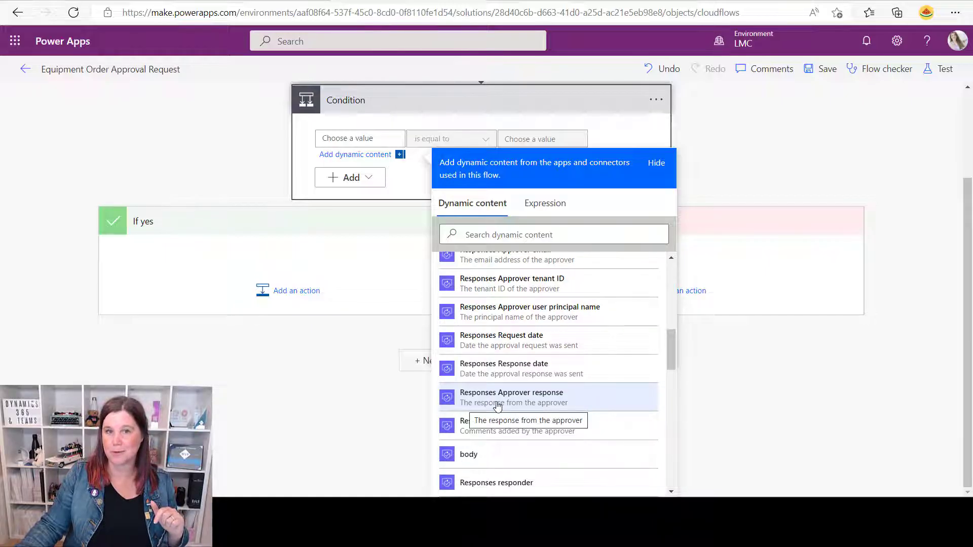
click(497, 402)
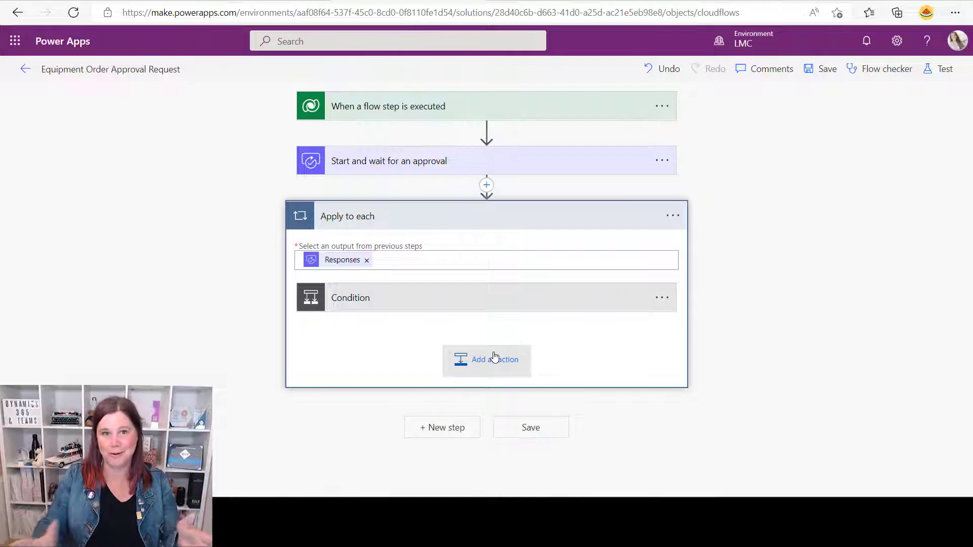
click(399, 311)
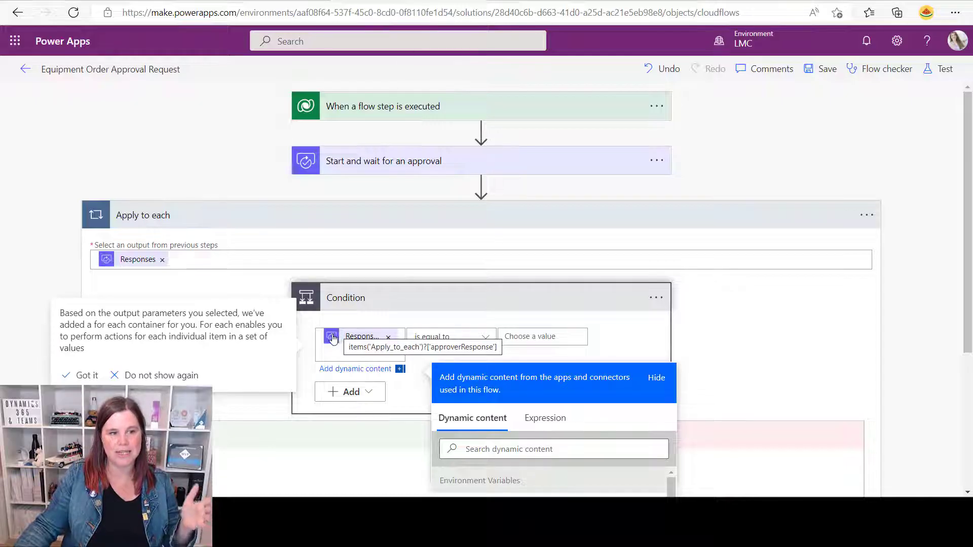
click(513, 337)
text(Approve)
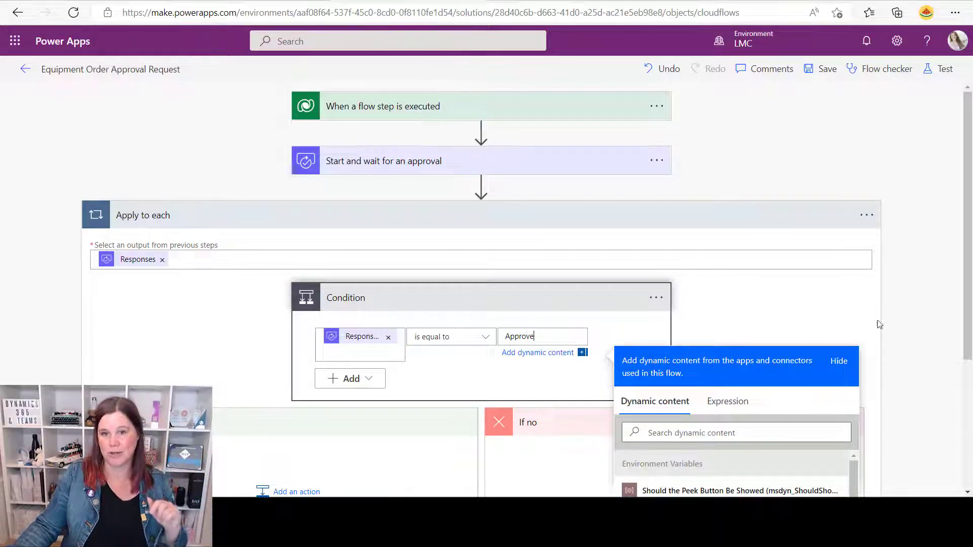
Add the Microsoft Dataverse "Update a row" action to the condition's If yes branch
drag(969, 228, 969, 355)
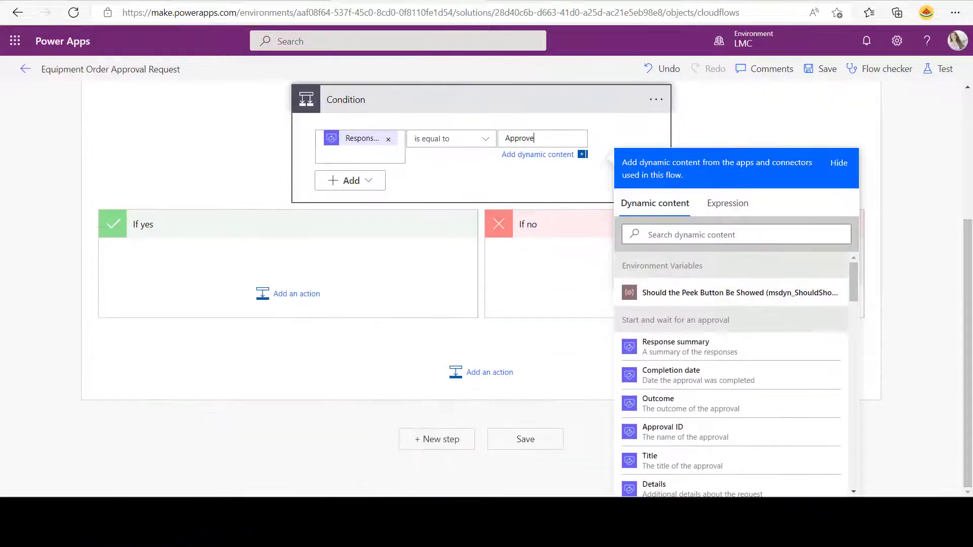
click(293, 297)
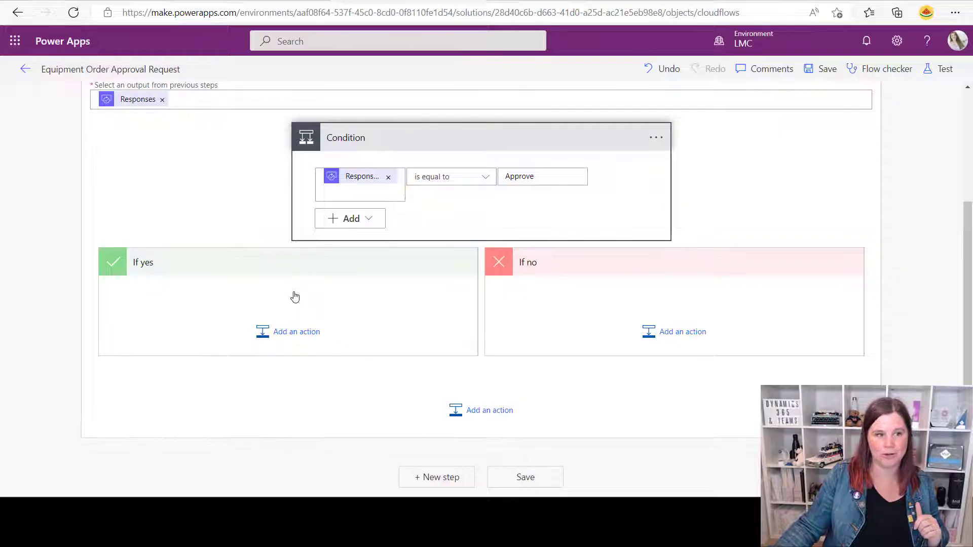
click(294, 334)
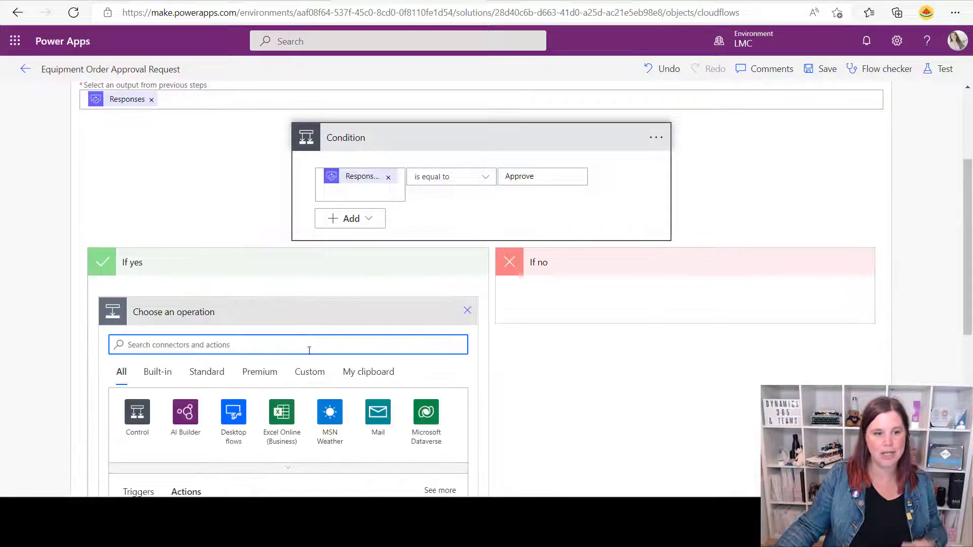
click(425, 413)
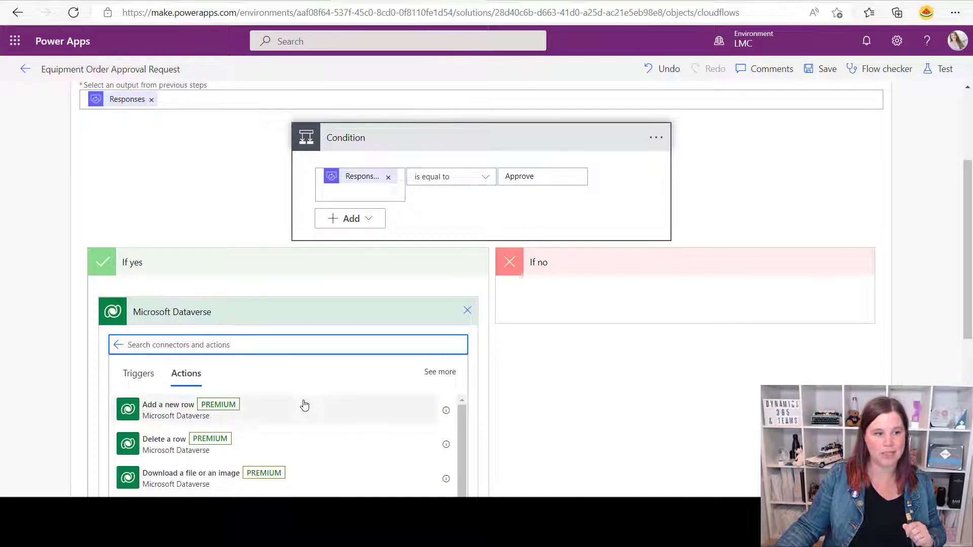
scroll(304, 404, down, 2)
scroll(304, 404, down, 6)
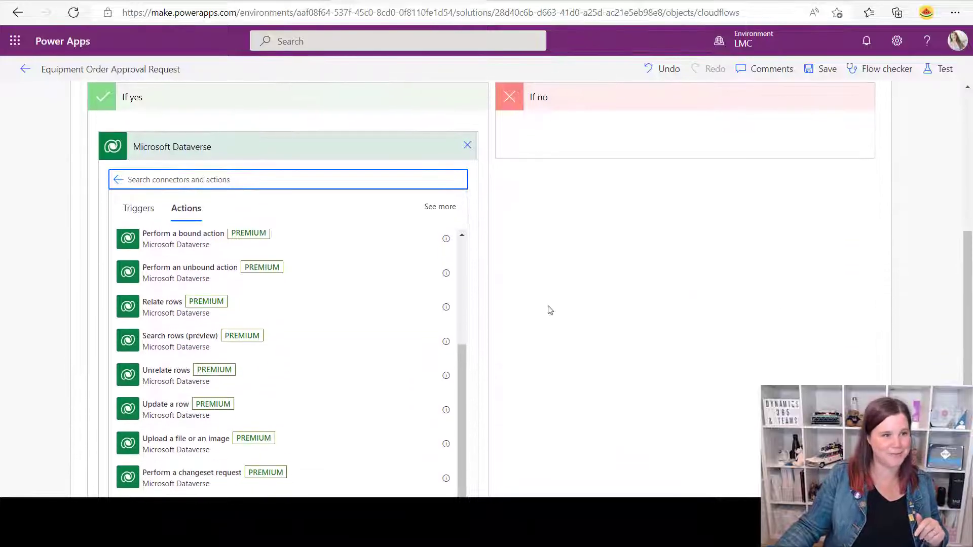
click(172, 411)
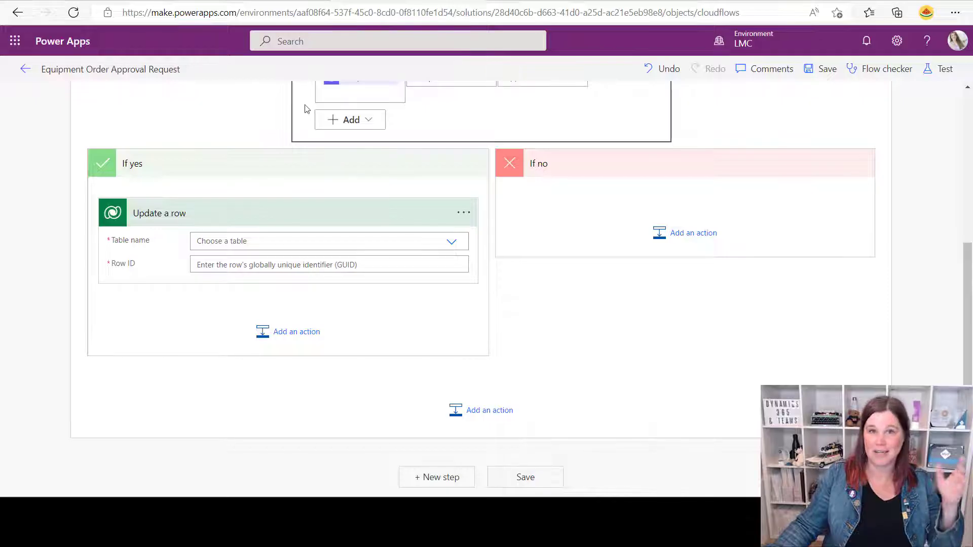
Set the If yes branch's Update a row action to use the Equipment Orders table
click(333, 243)
text(equipment)
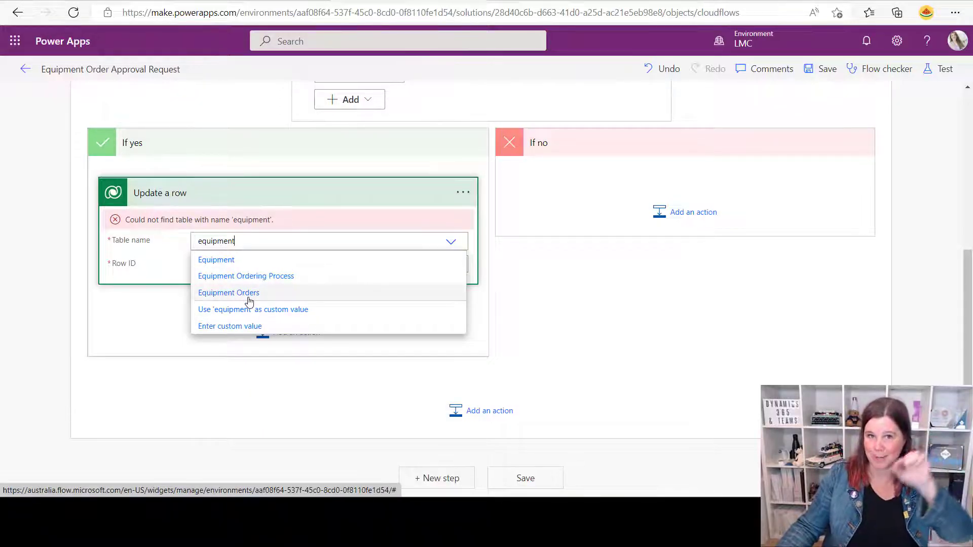
click(248, 293)
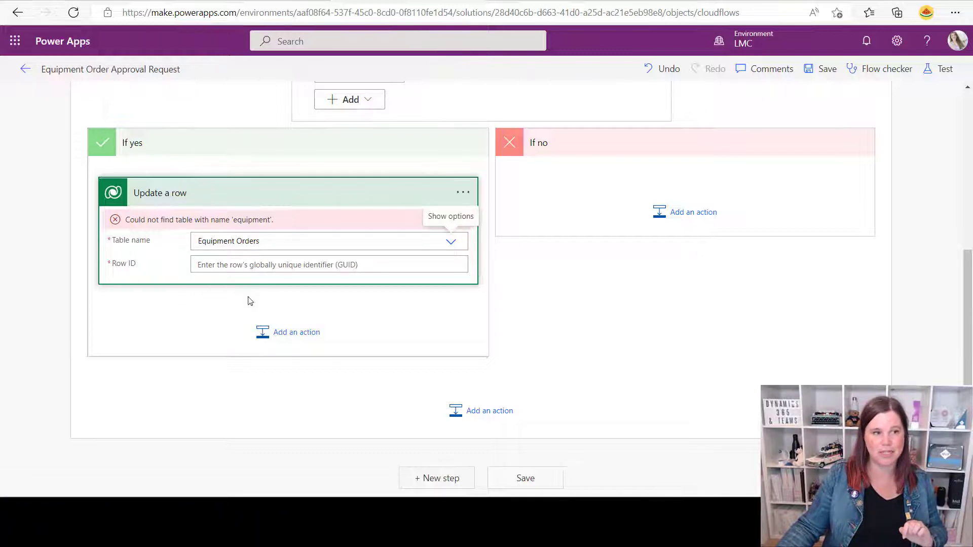
Search the dynamic content for "bpf" and set the Row ID to BPF Flow Stage Table Row Id
scroll(245, 299, down, 2)
click(251, 150)
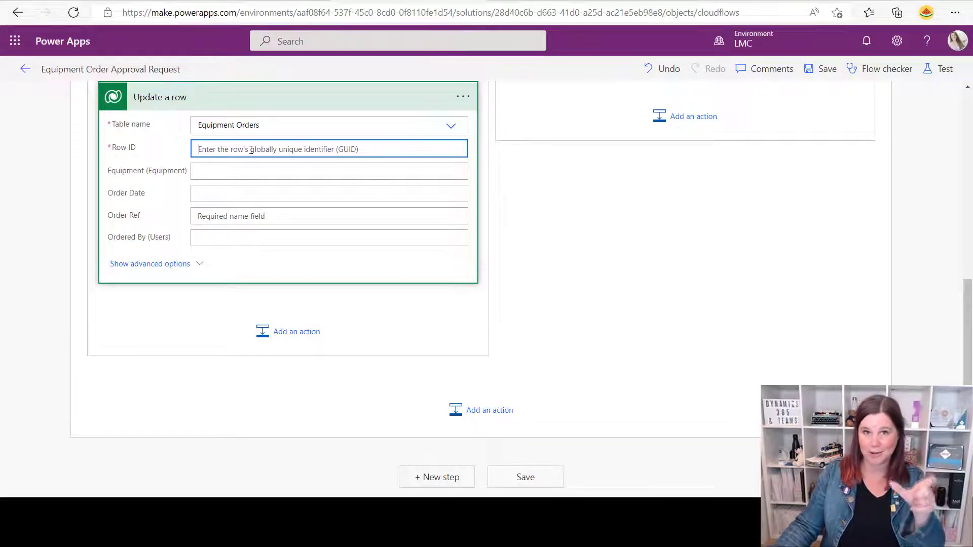
click(251, 150)
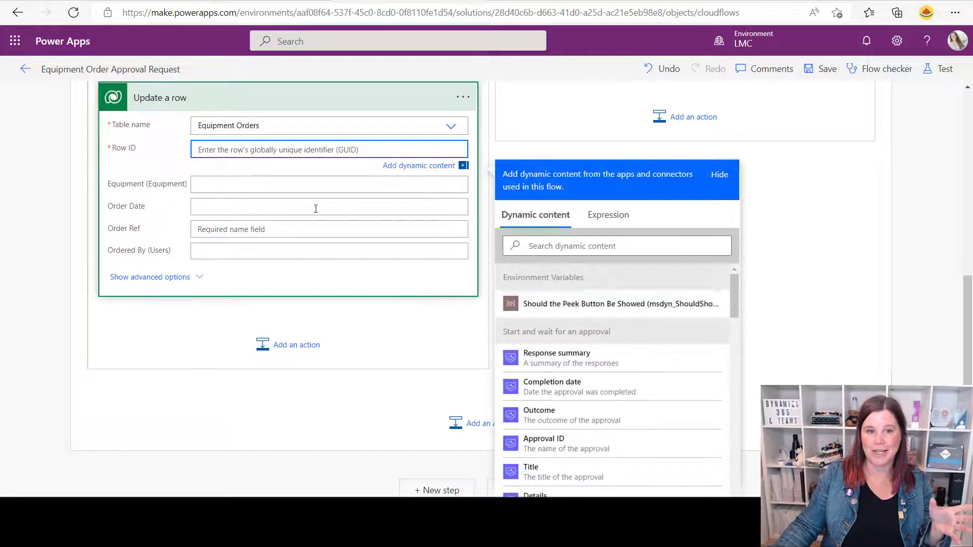
click(565, 245)
text(b)
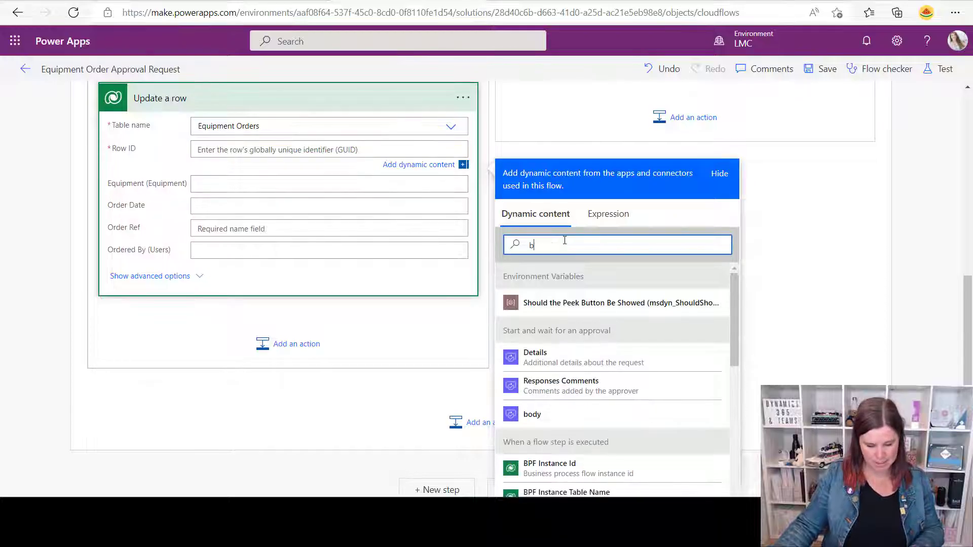
text(pf)
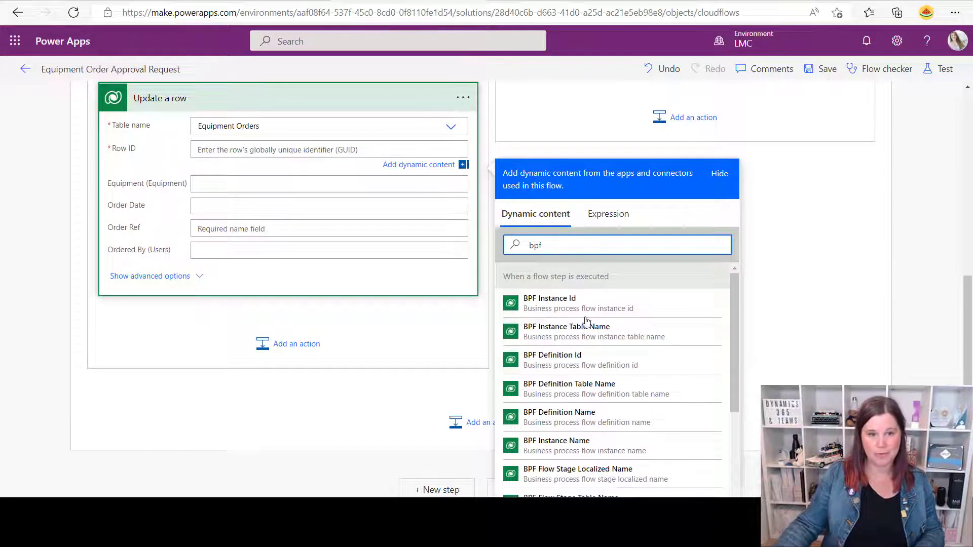
scroll(602, 351, down, 1)
scroll(602, 352, down, 2)
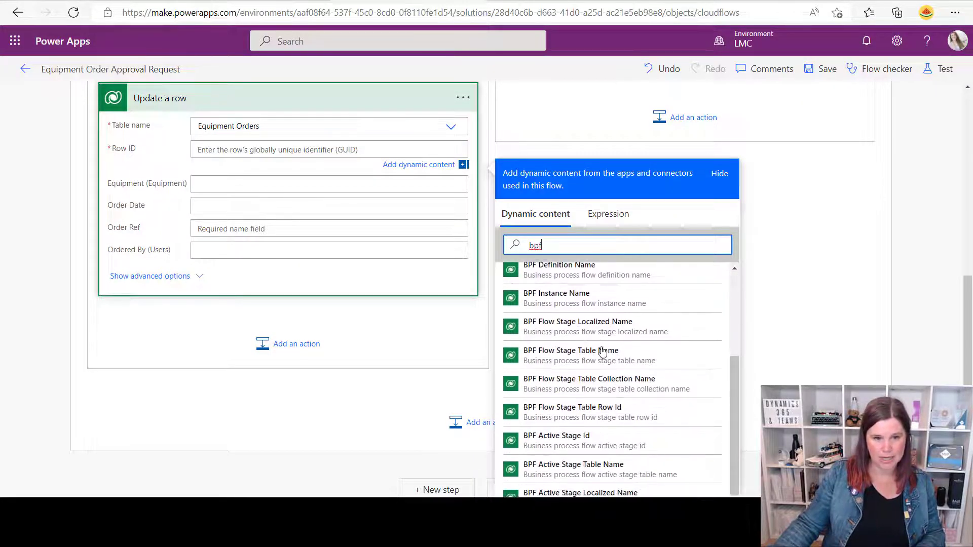
click(554, 416)
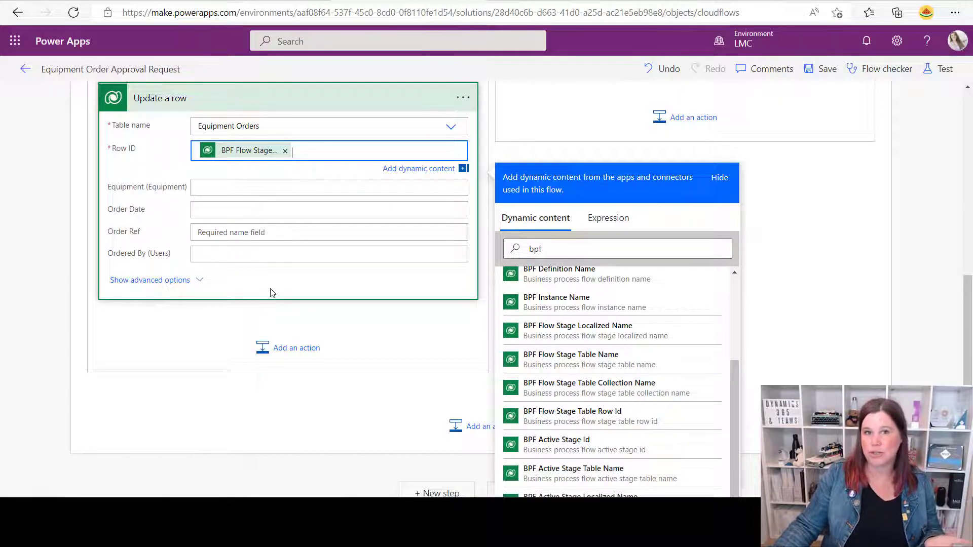
Show the Update a row action's advanced options and set Approval Status to Approved
click(198, 281)
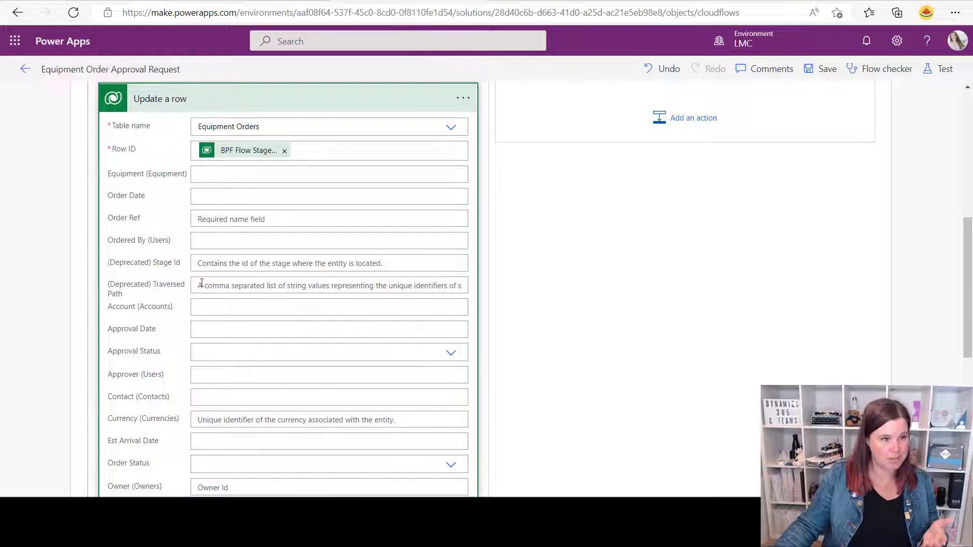
click(209, 353)
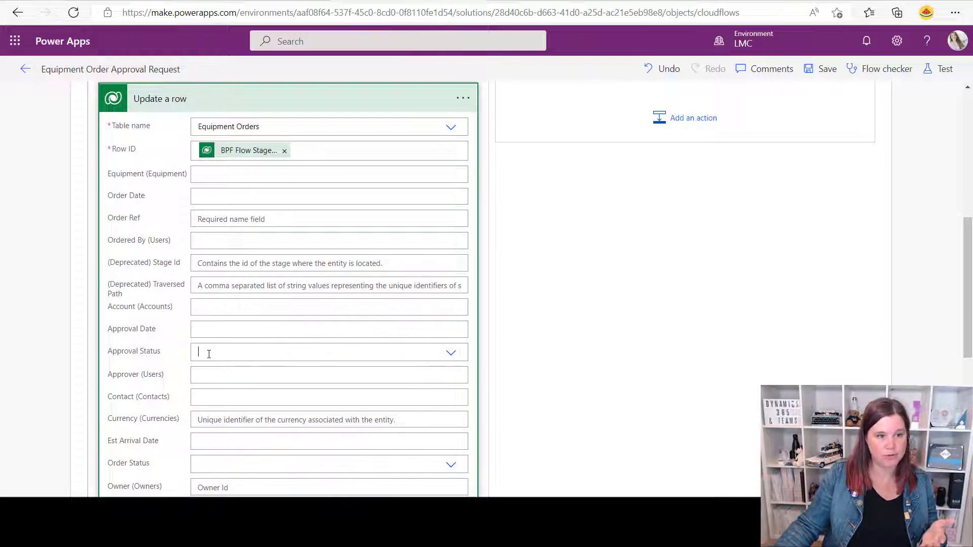
click(327, 376)
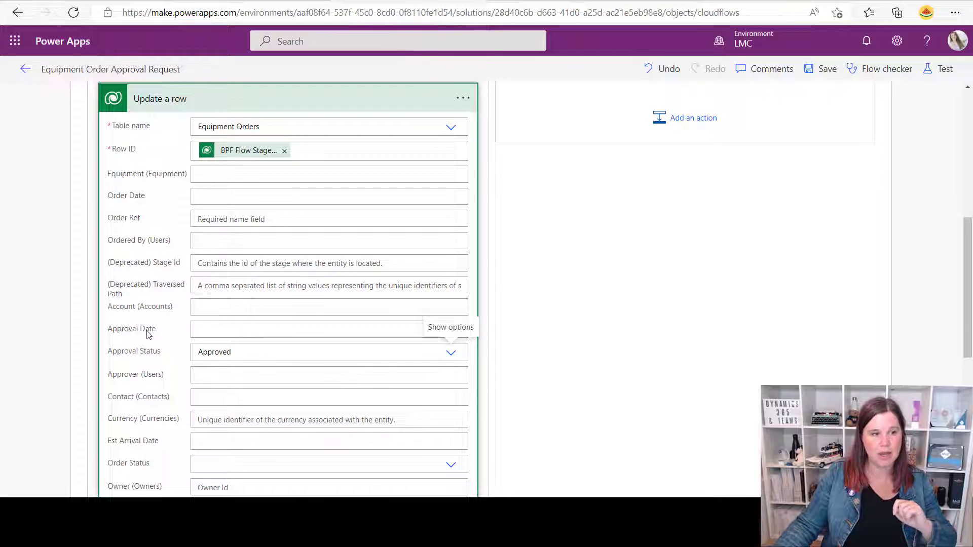
Fill the Approval Date with the approval's Completion date, keeping only one instance of the value
click(220, 330)
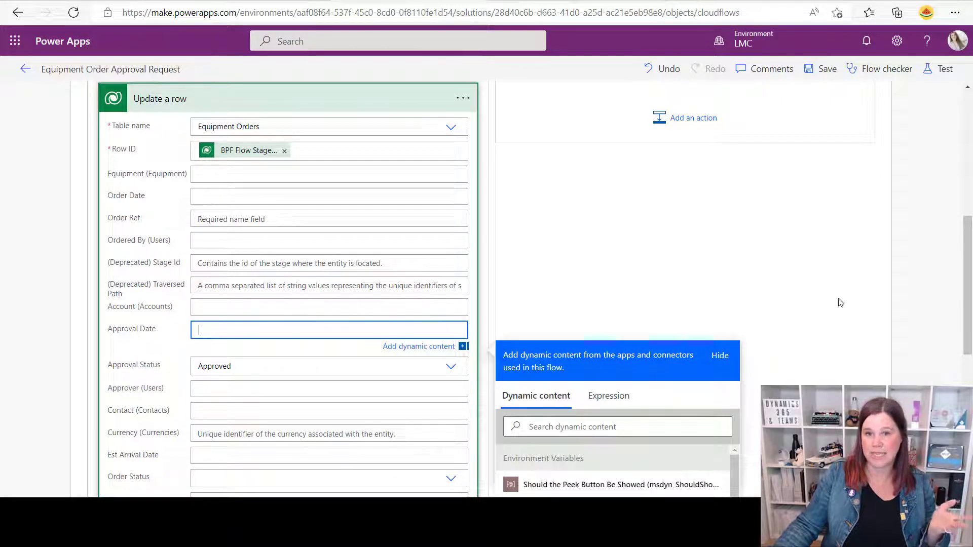
drag(968, 223, 968, 324)
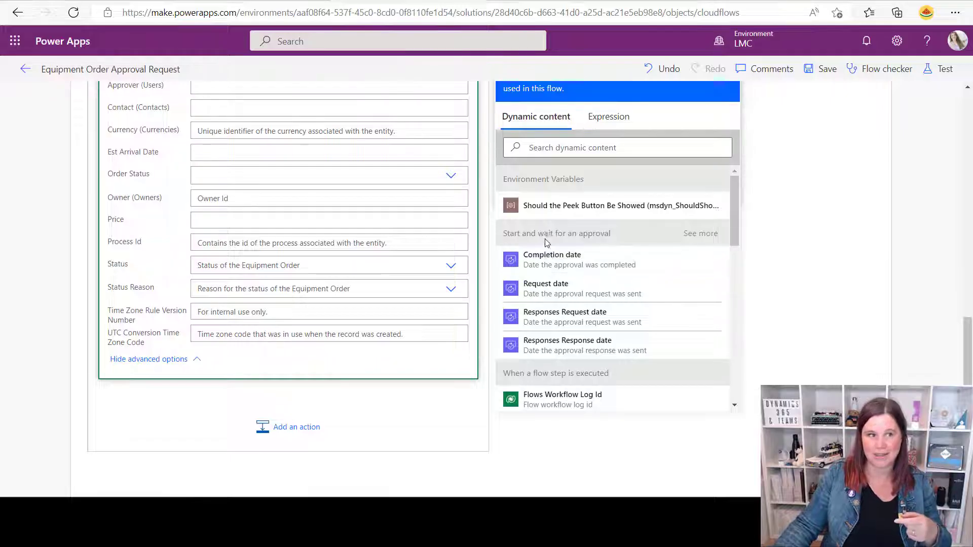
click(549, 260)
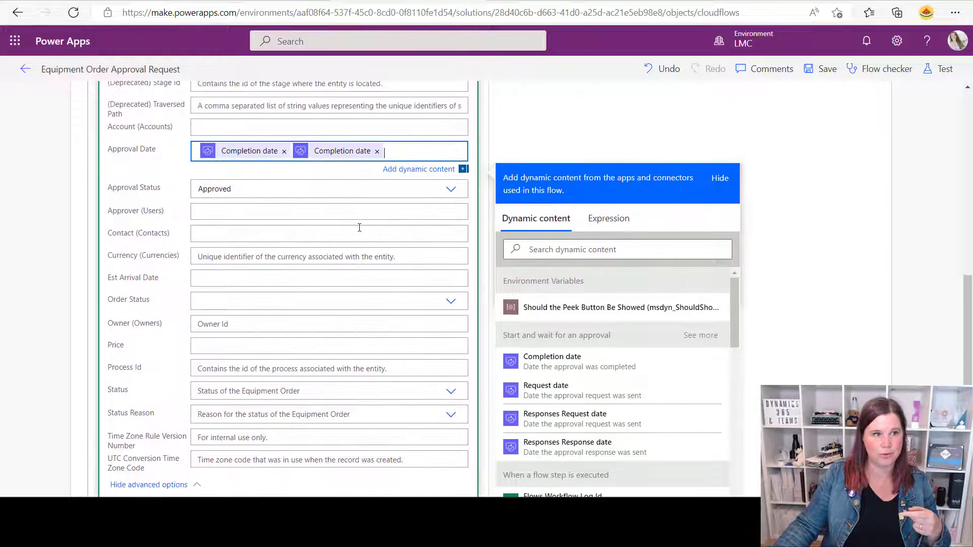
key(BackSpace)
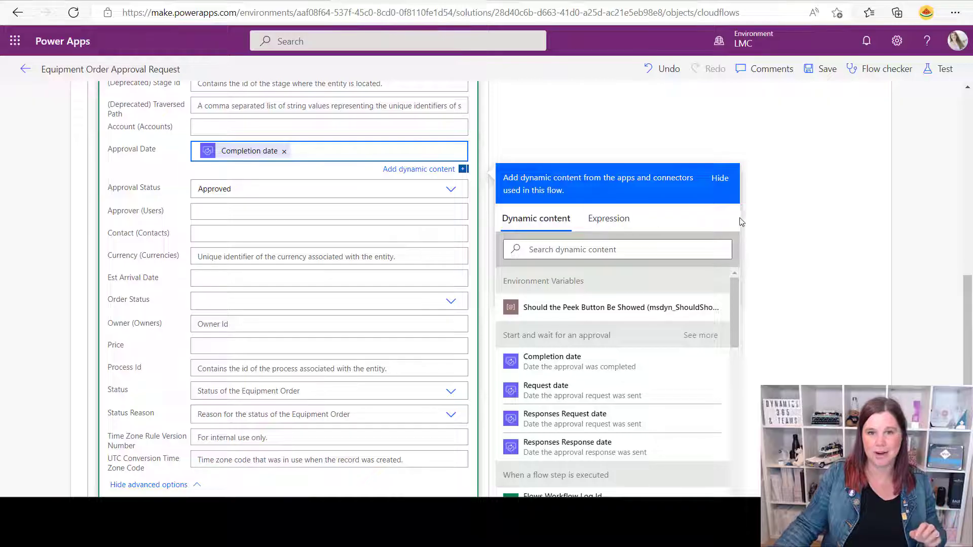
click(800, 224)
Rename the Update a row action as "Update to Approved"
scroll(801, 229, up, 5)
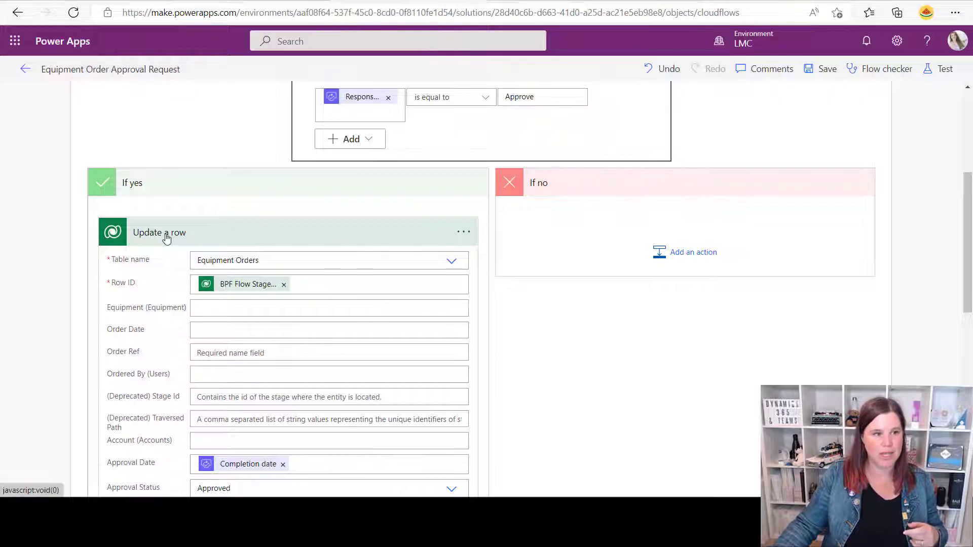
click(464, 232)
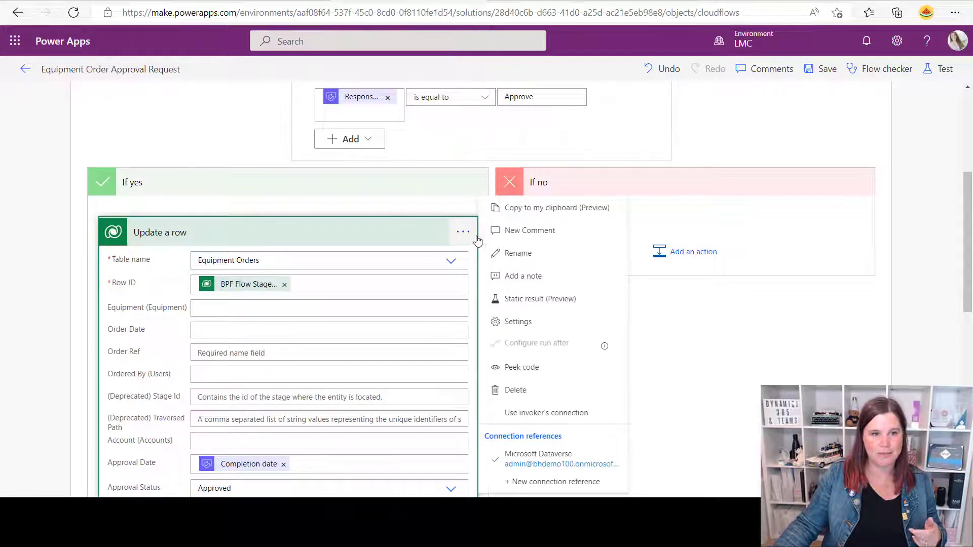
click(512, 253)
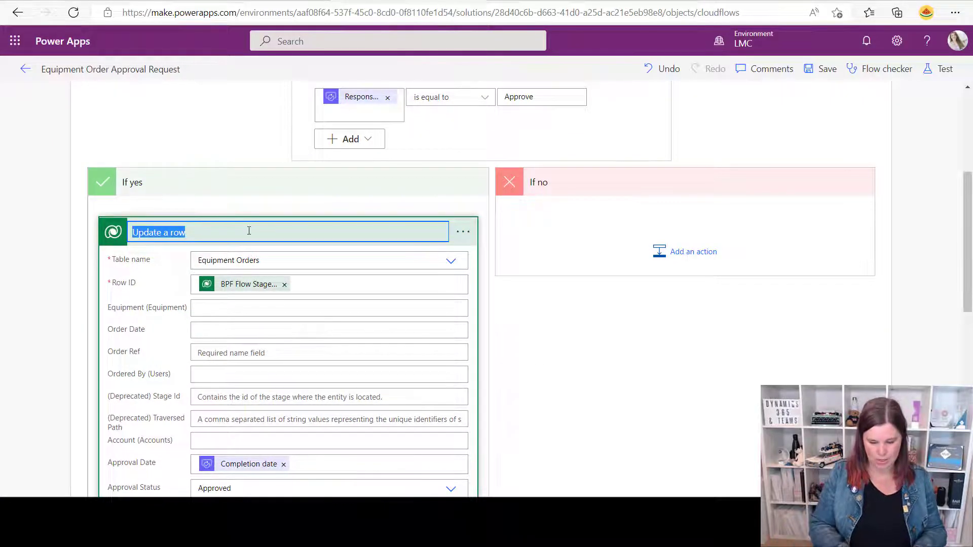
text(Update to Approved)
key(Return)
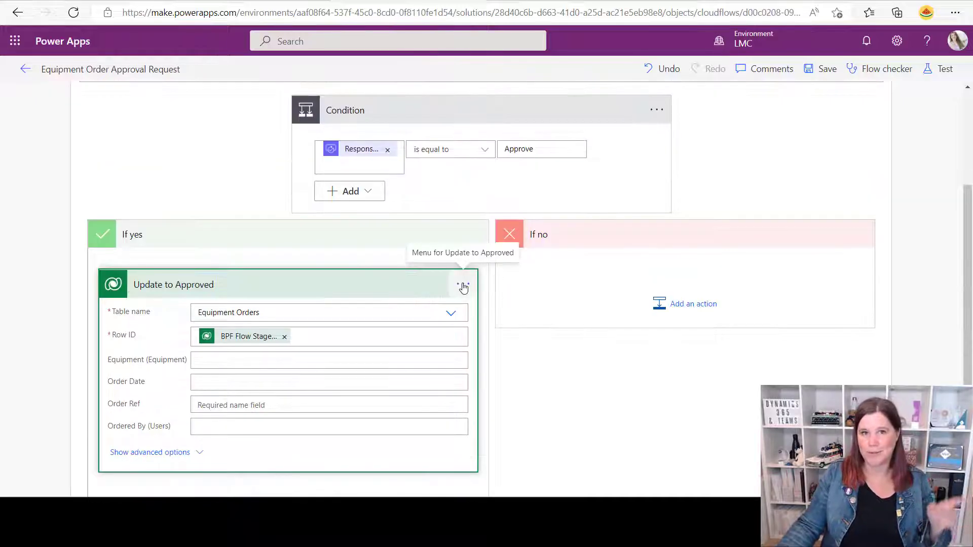
Copy the Update to Approved action and add the copy to the condition's If no branch
click(462, 285)
click(517, 192)
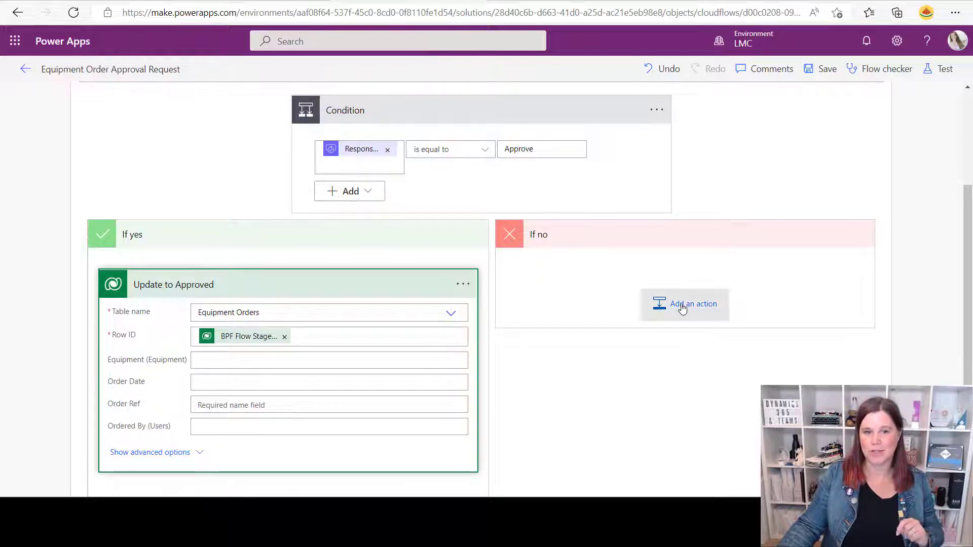
click(659, 304)
click(765, 347)
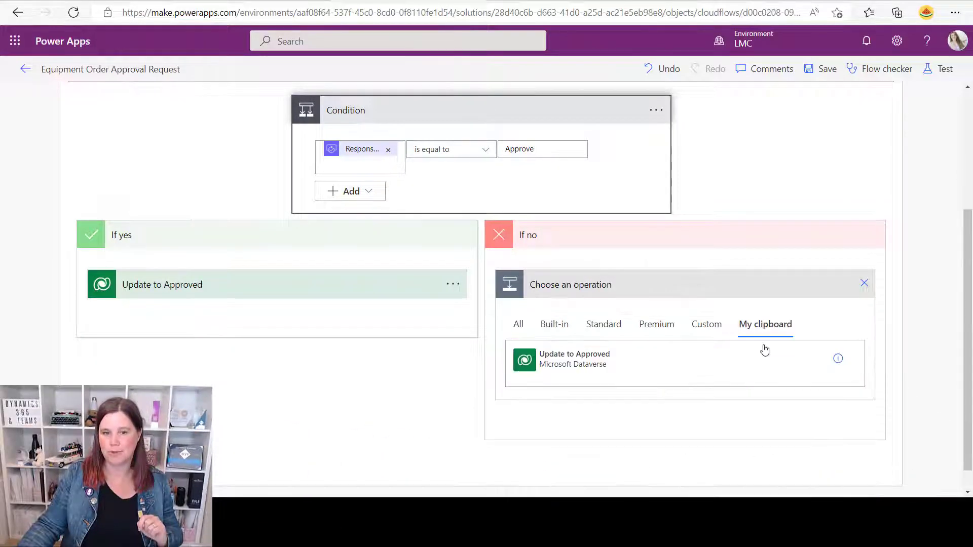
click(722, 360)
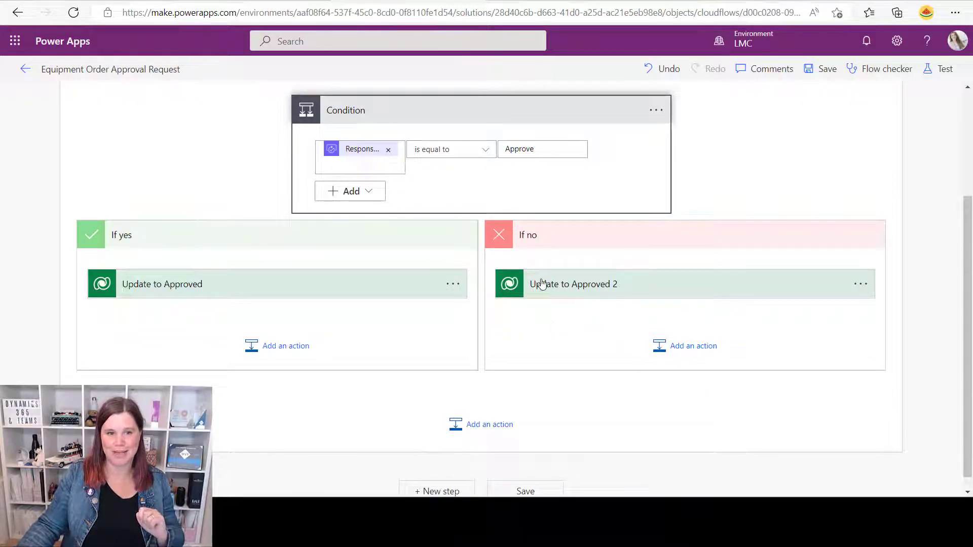
Rename the copied action in the If no branch as "Update to Rejected"
click(860, 284)
click(735, 230)
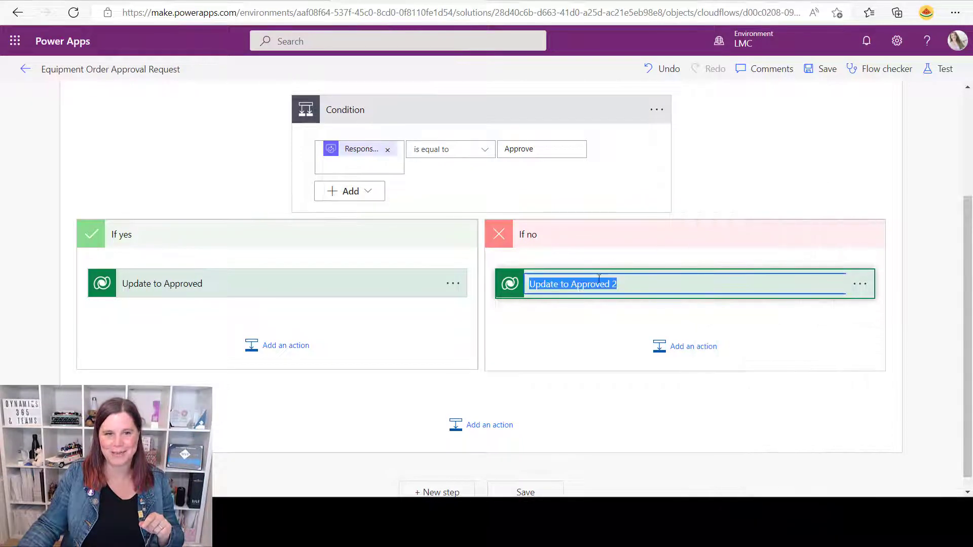
click(571, 284)
drag(571, 284, 649, 246)
text(R)
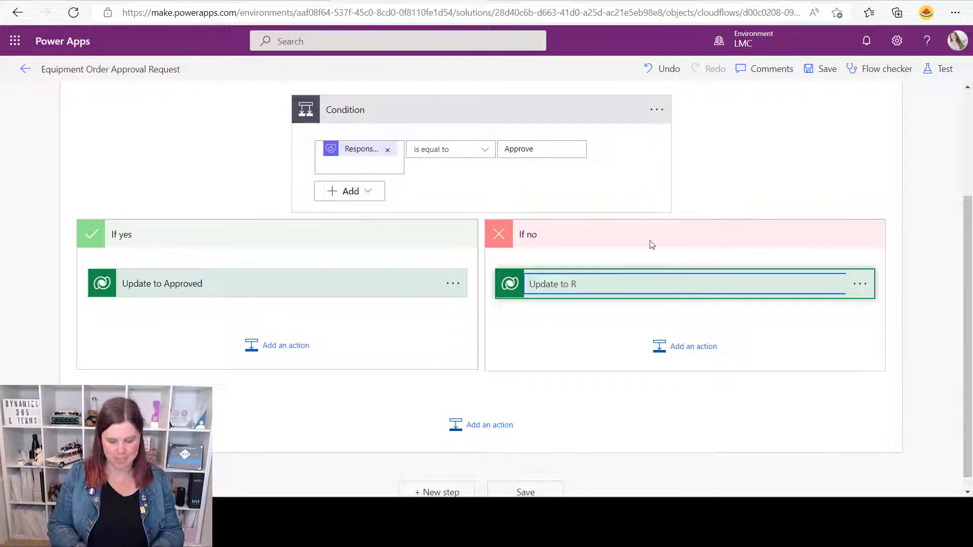
text(ejected)
key(Return)
Set the Update to Rejected action's Approval Status to Rejected among its advanced options and save the flow
click(630, 285)
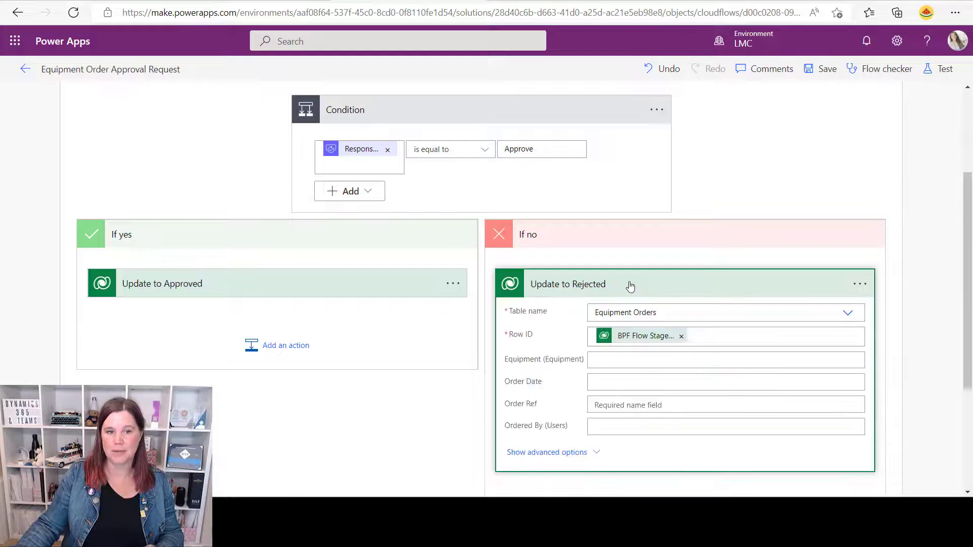
scroll(618, 355, down, 1)
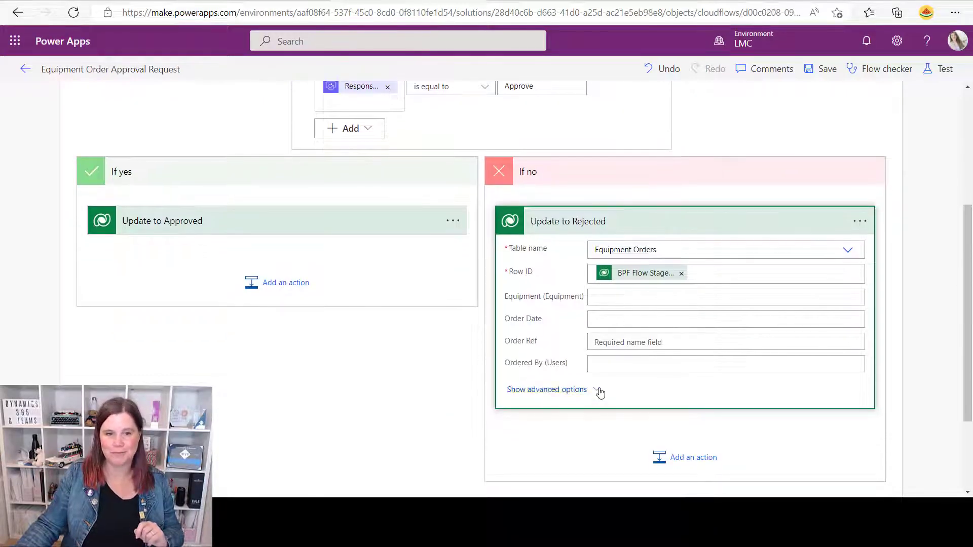
click(599, 390)
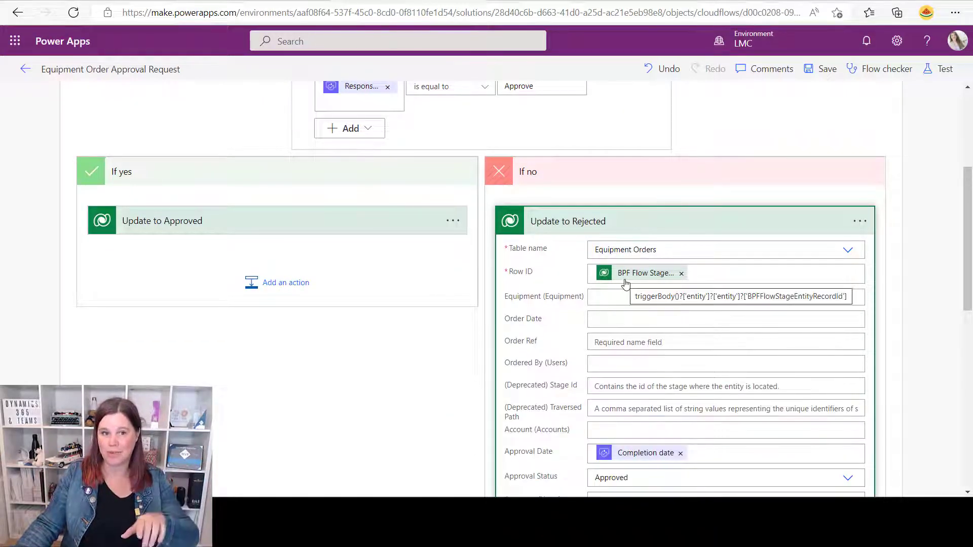
scroll(627, 405, down, 1)
click(629, 415)
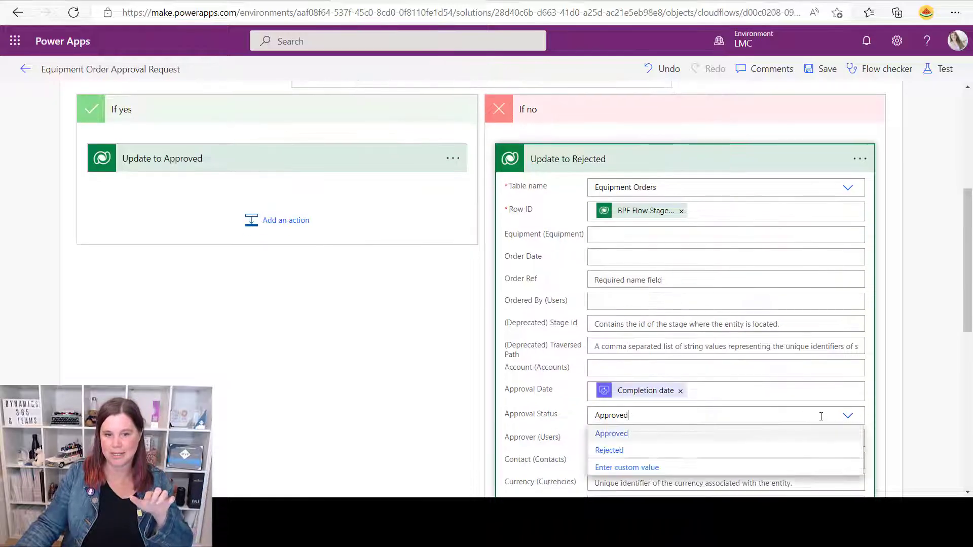
click(664, 450)
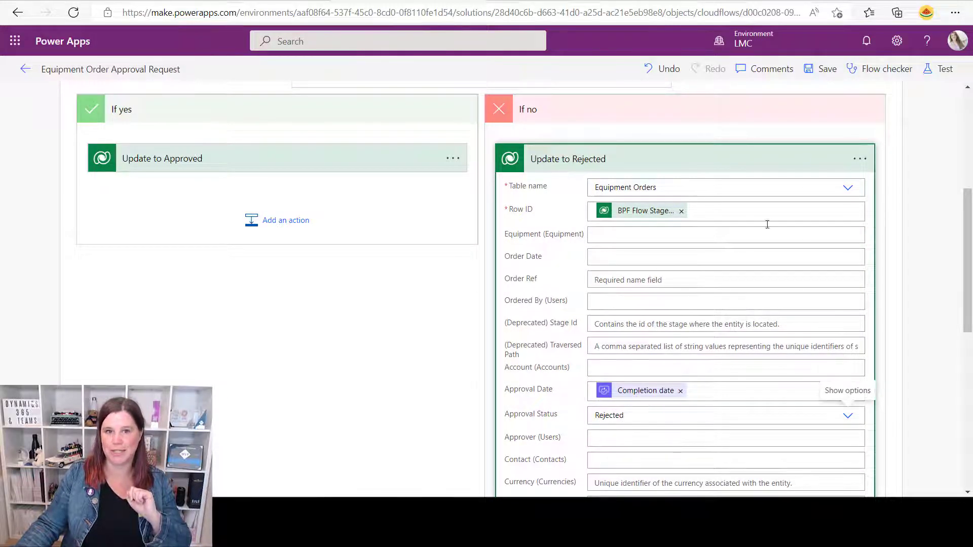
click(809, 69)
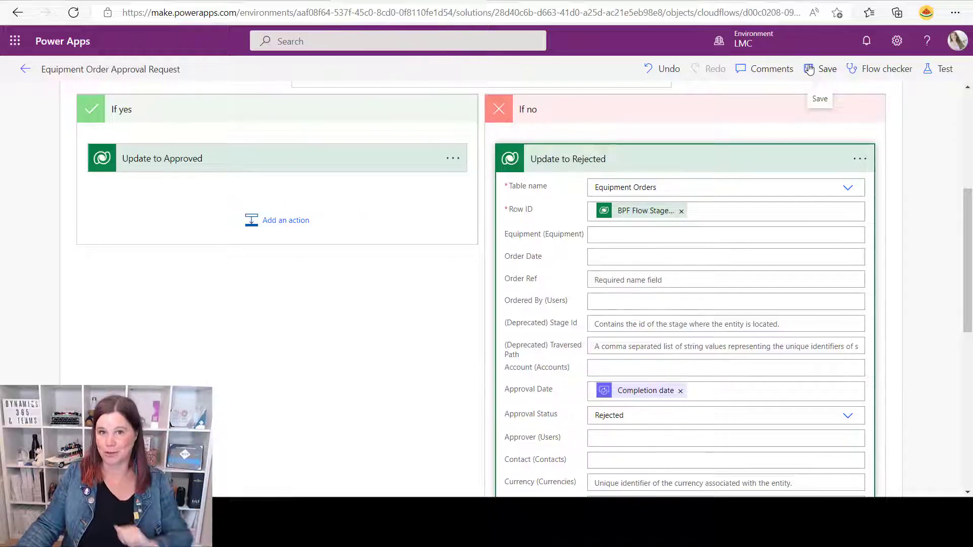
Return to the solution, open the Equipment Ordering Process in the process designer and expand the Approval stage's details
click(25, 69)
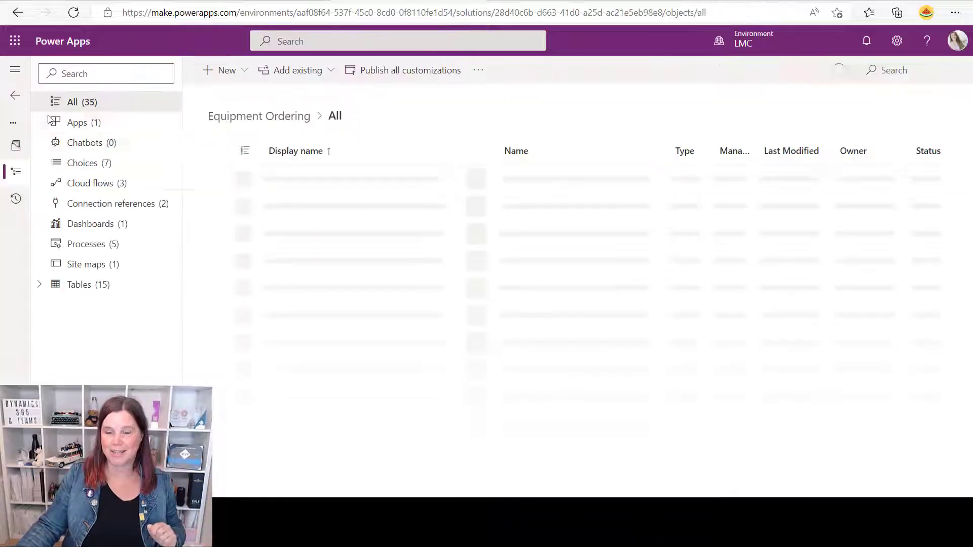
click(87, 244)
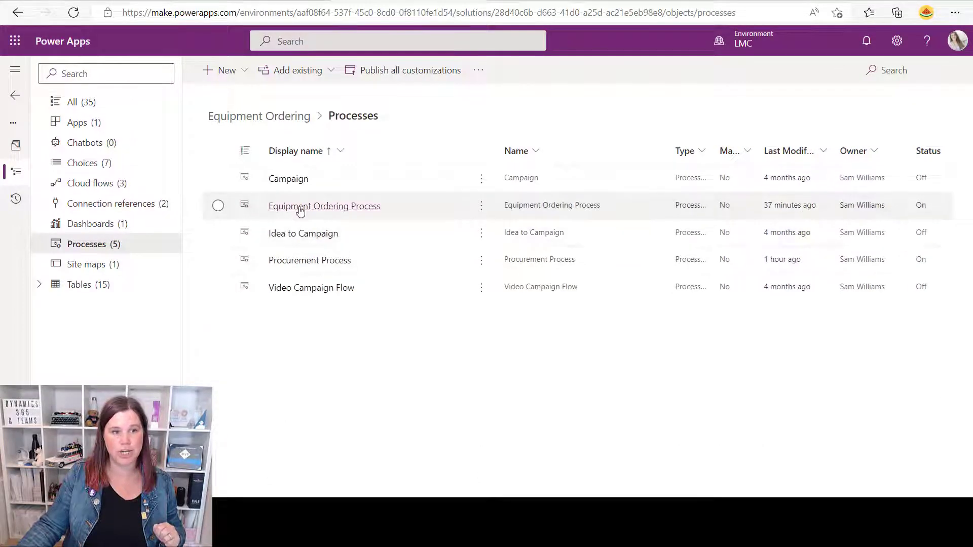
click(324, 206)
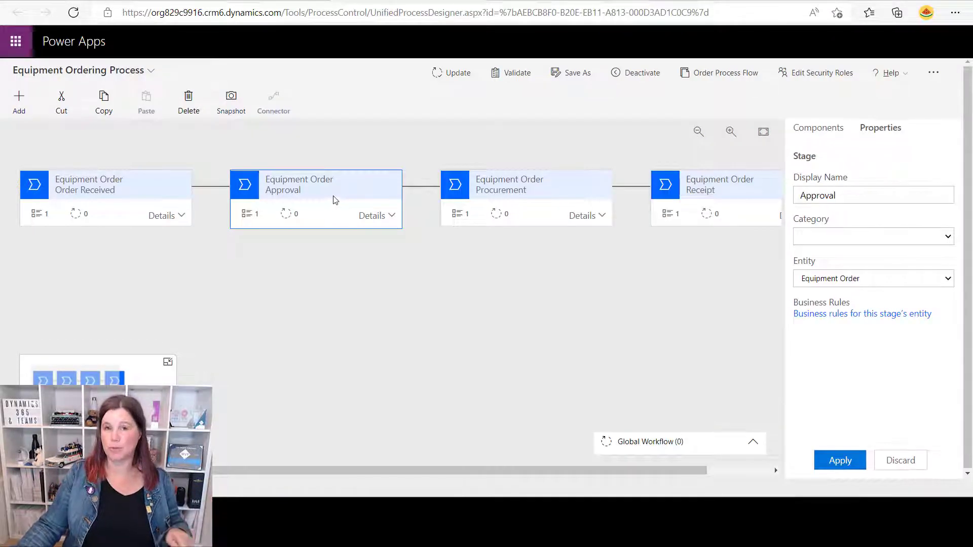
click(367, 221)
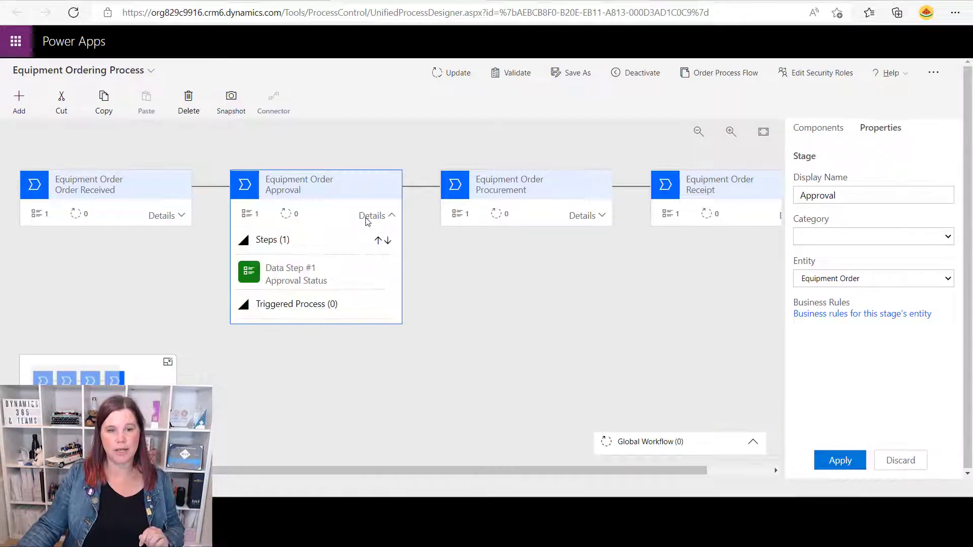
click(557, 304)
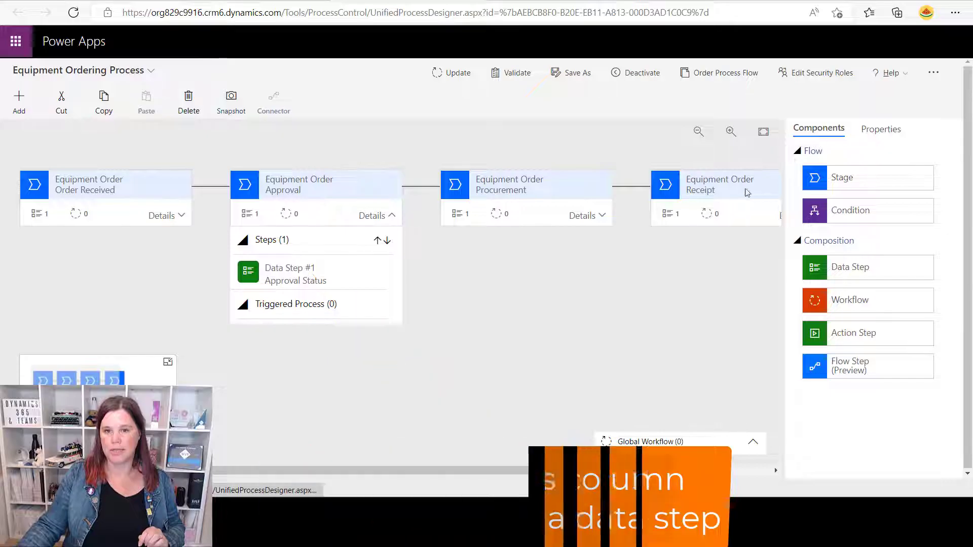
Add a flow step after the Approval Status data step in the Approval stage, with the display name "Request Approval"
drag(856, 372, 285, 315)
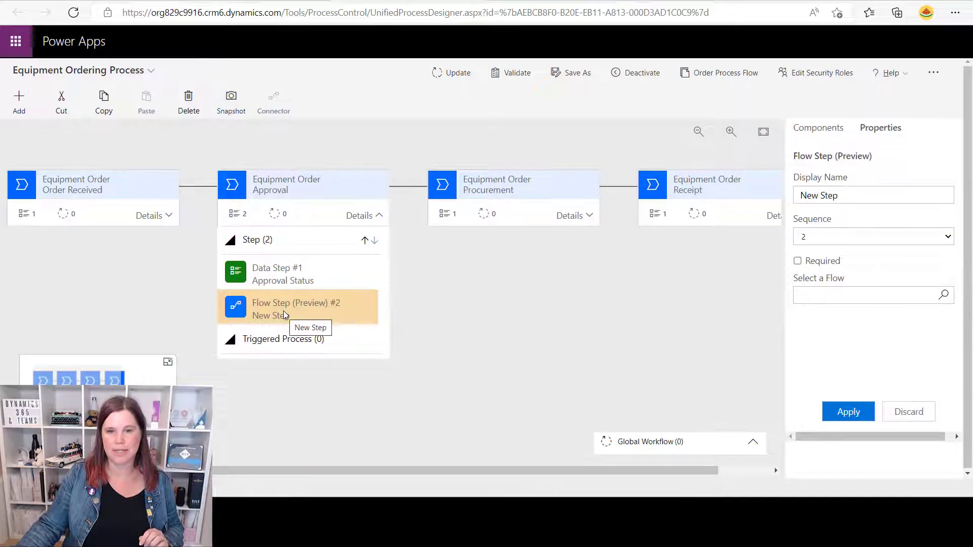
text(R)
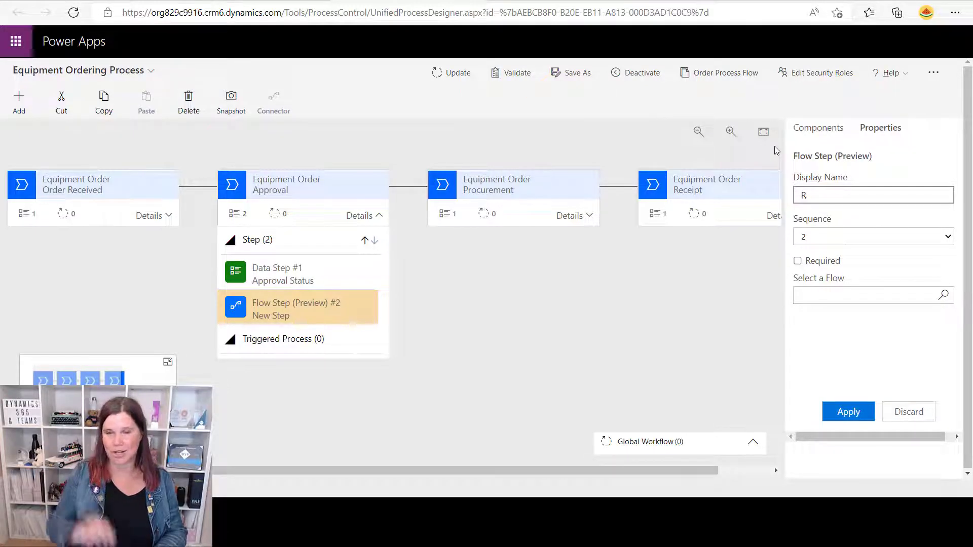
text(quiequest Approval)
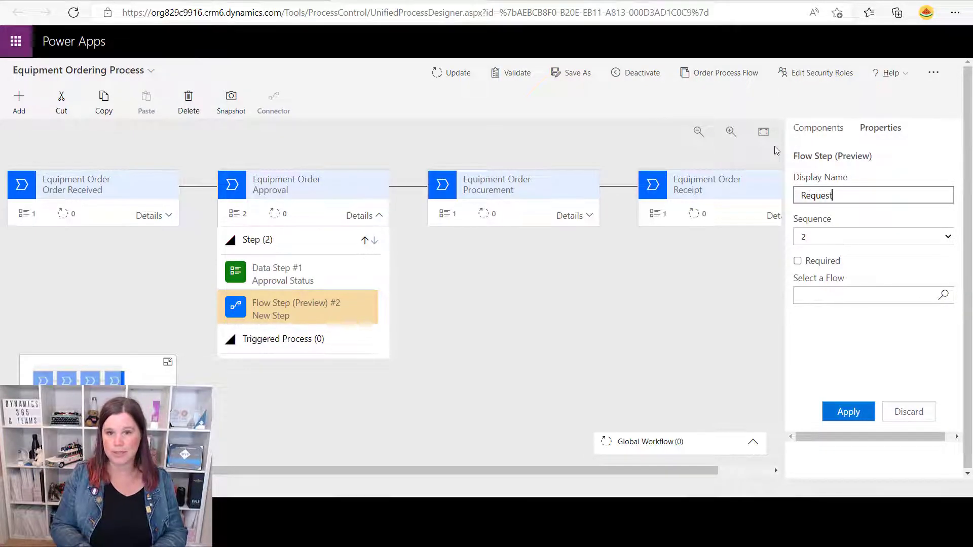
Link the Request Approval step to the Equipment Order Approval Request flow, apply the properties and update the process
click(834, 299)
click(941, 293)
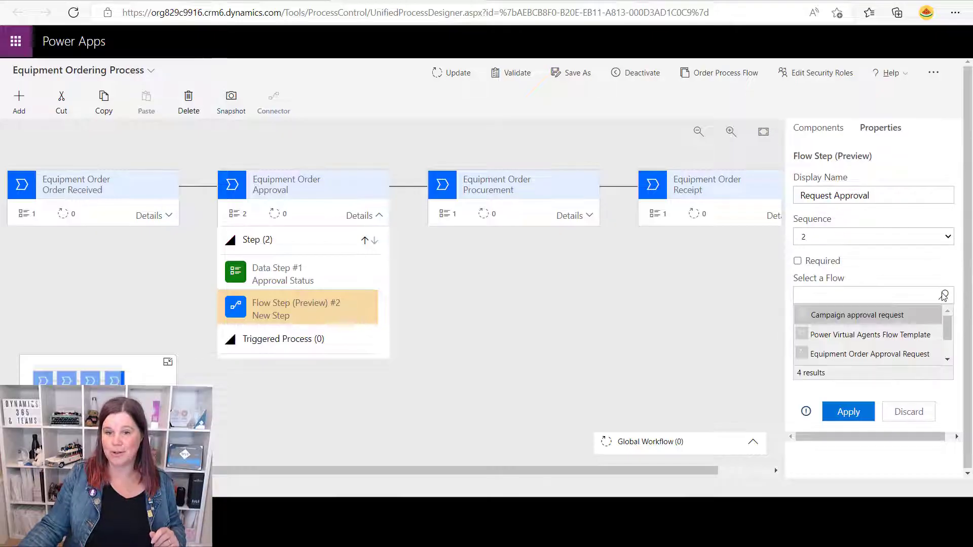
click(863, 354)
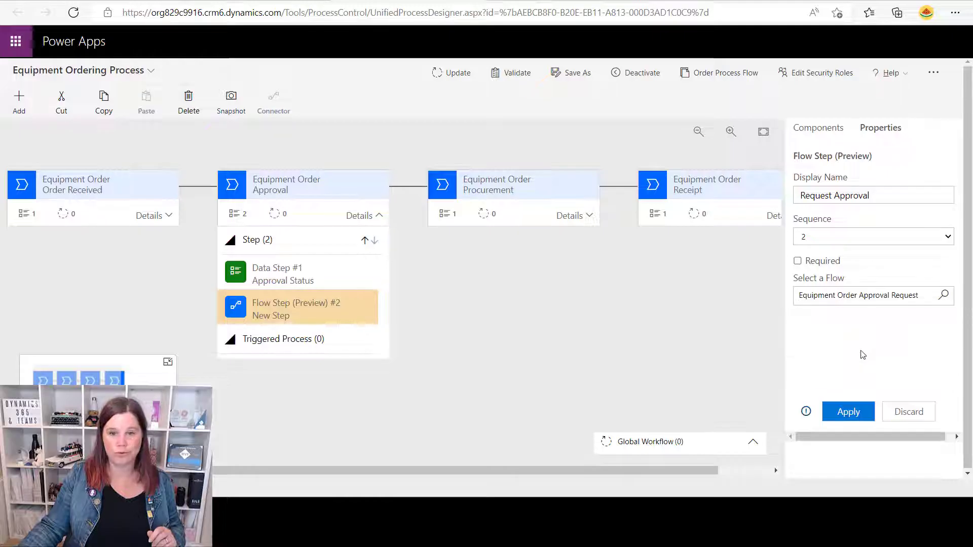
click(863, 416)
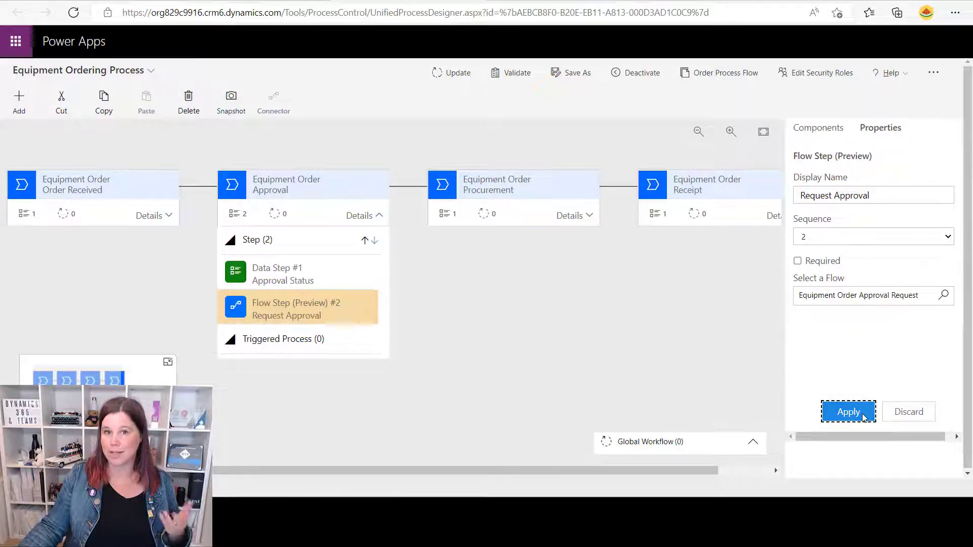
click(442, 73)
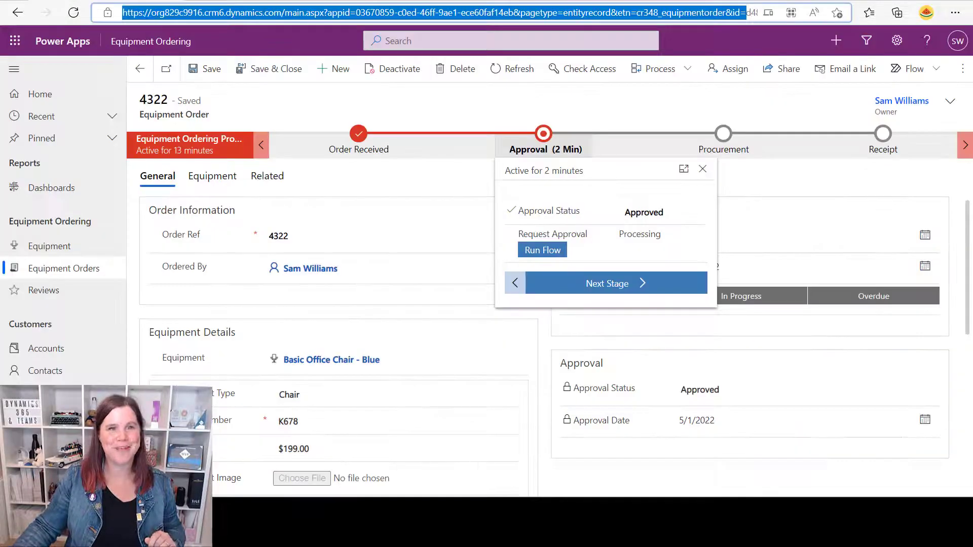
Advance the Super Ergonomic Desk Chair Red order to the Approval stage and run its Request Approval flow with the comment "Love this chair"
key(Return)
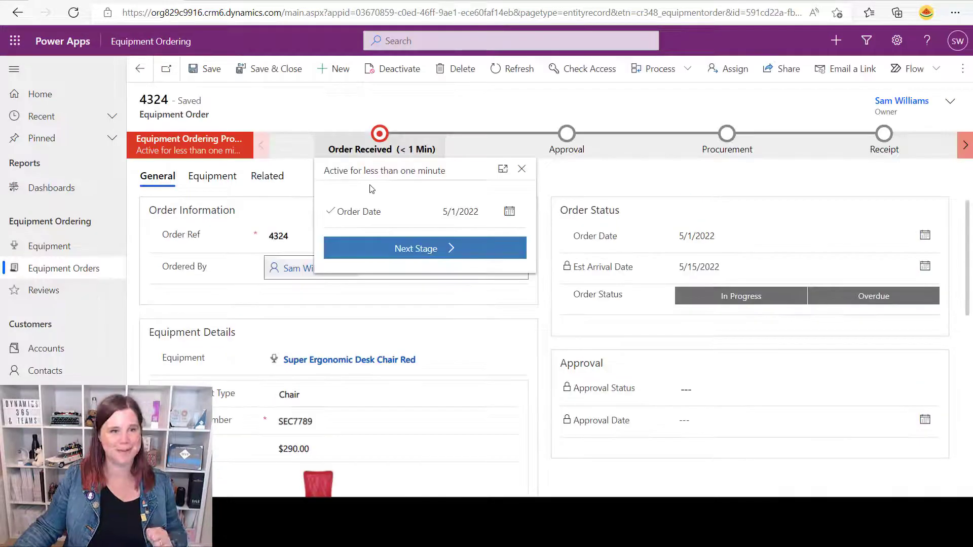
click(397, 249)
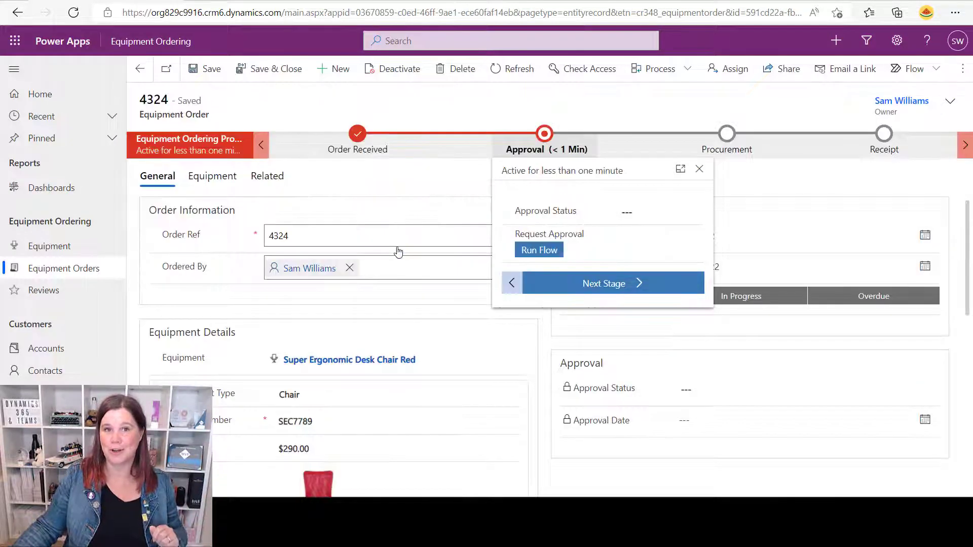
click(540, 252)
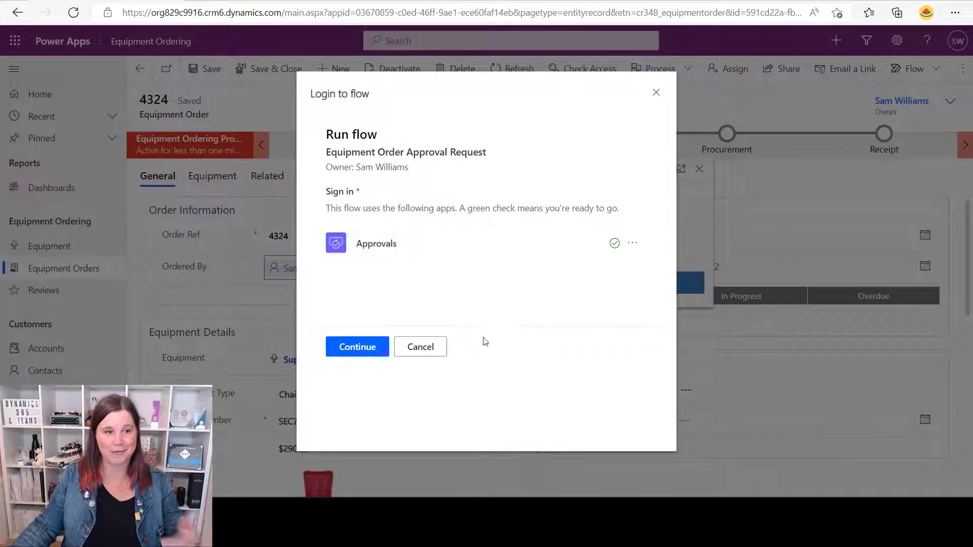
click(345, 347)
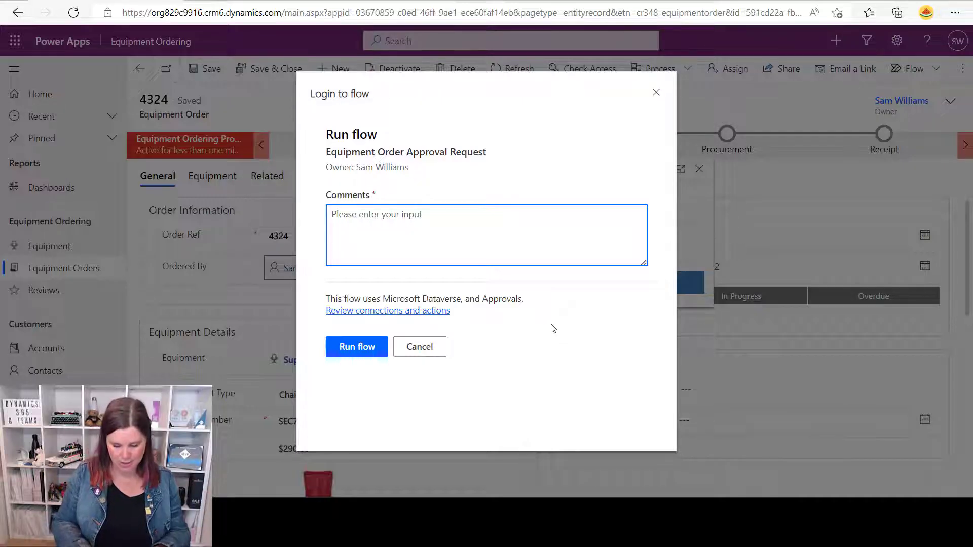
text(Love this chair)
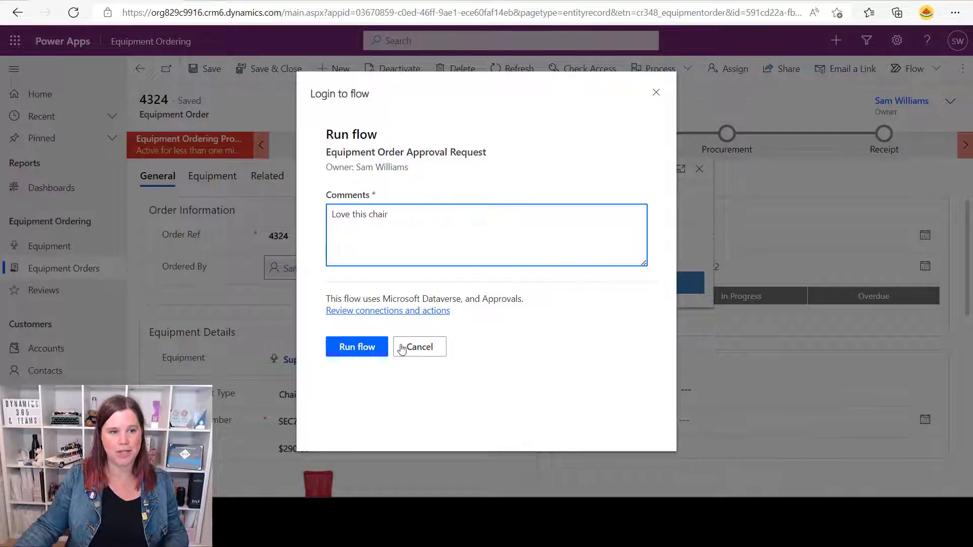
click(369, 349)
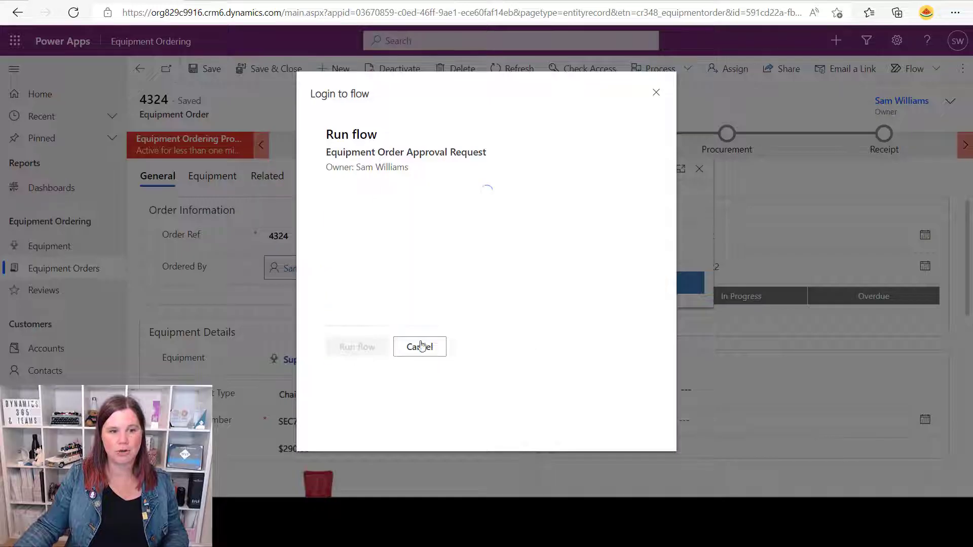
click(363, 348)
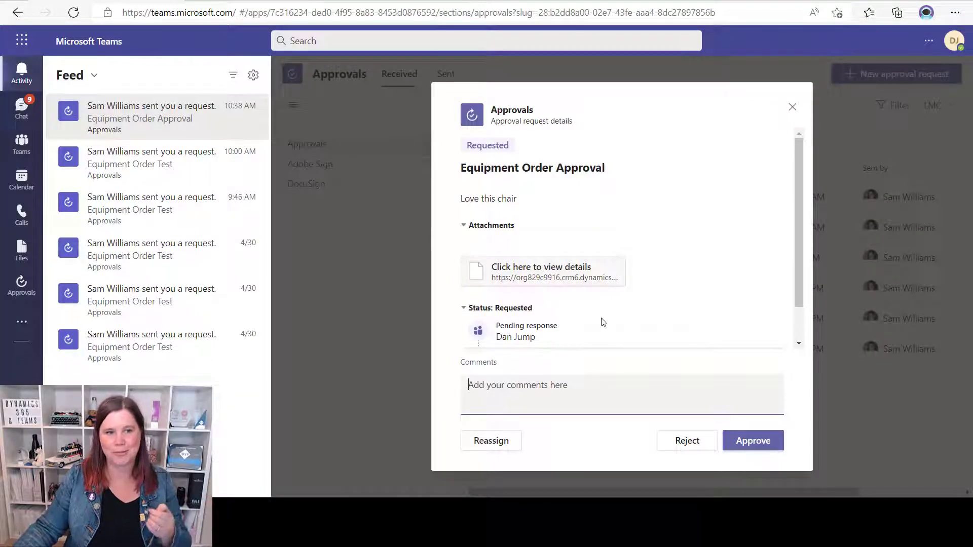
Reject the Equipment Order Approval request in Microsoft Teams and reload the equipment order in the Equipment Ordering app
click(557, 274)
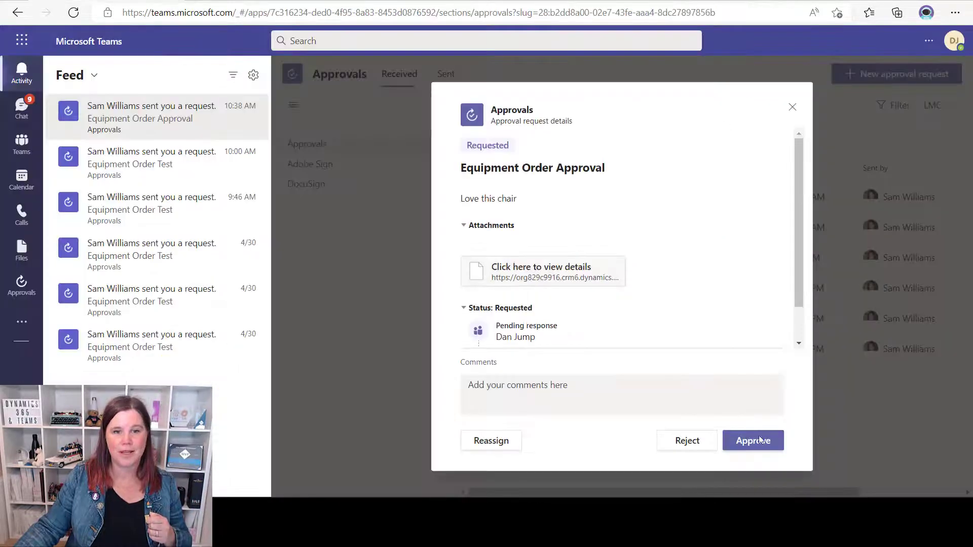
click(691, 449)
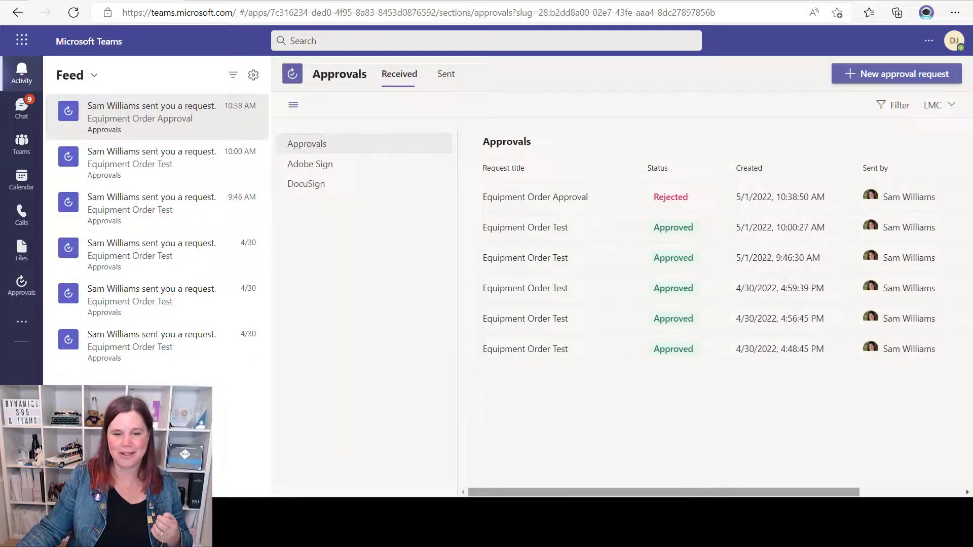
click(187, 2)
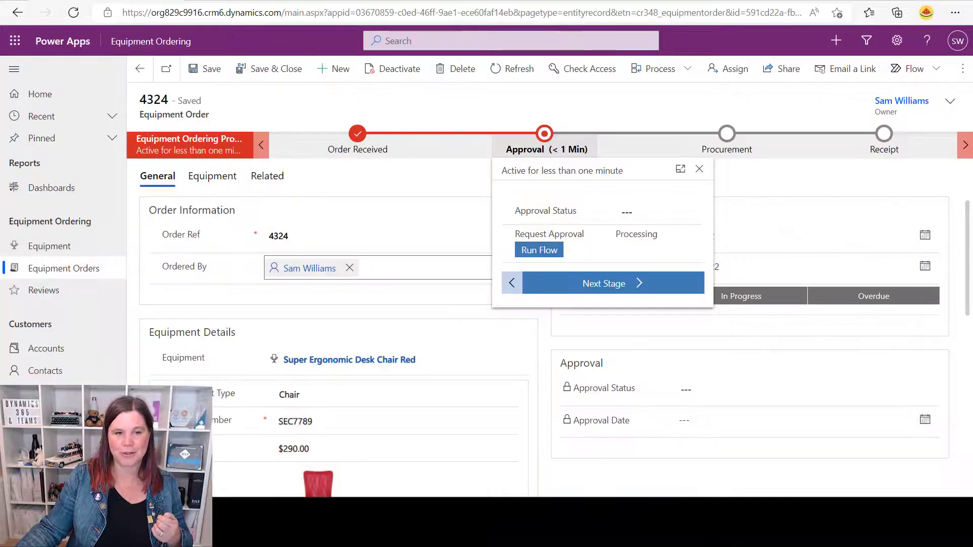
click(73, 12)
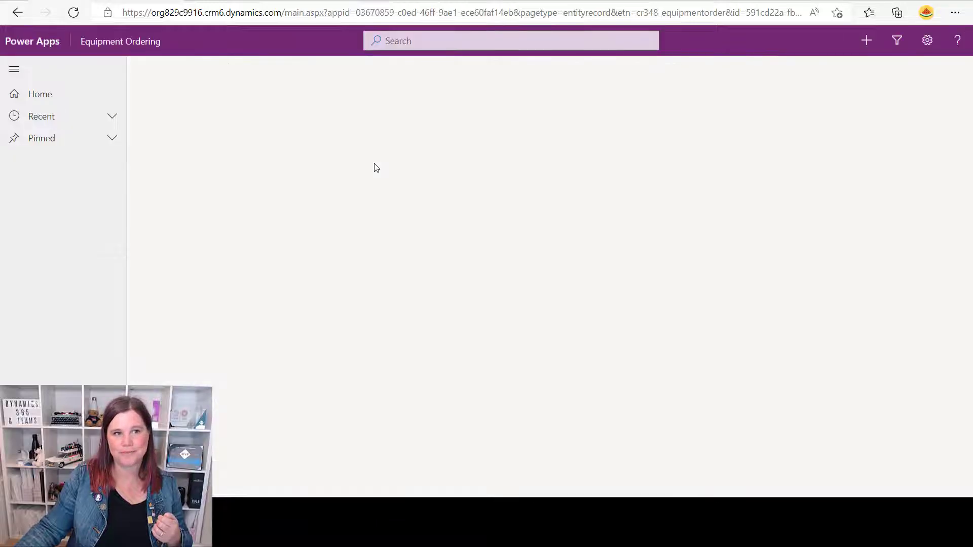